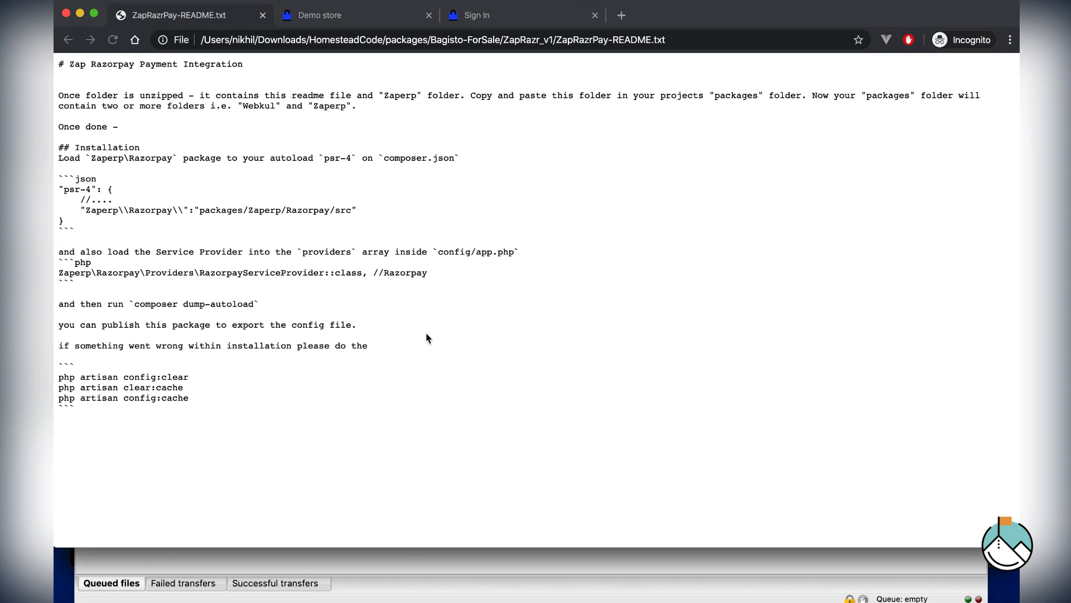
- Select the local Zaperp folder and README in FileZilla, then check the README in Chrome
left_click(397, 577)
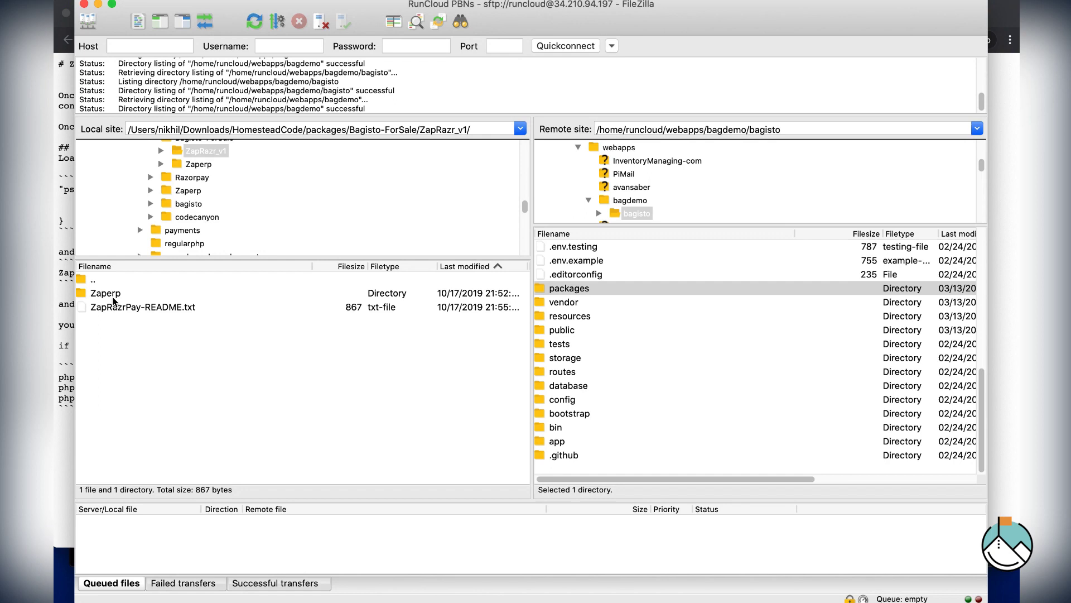
left_click(109, 293)
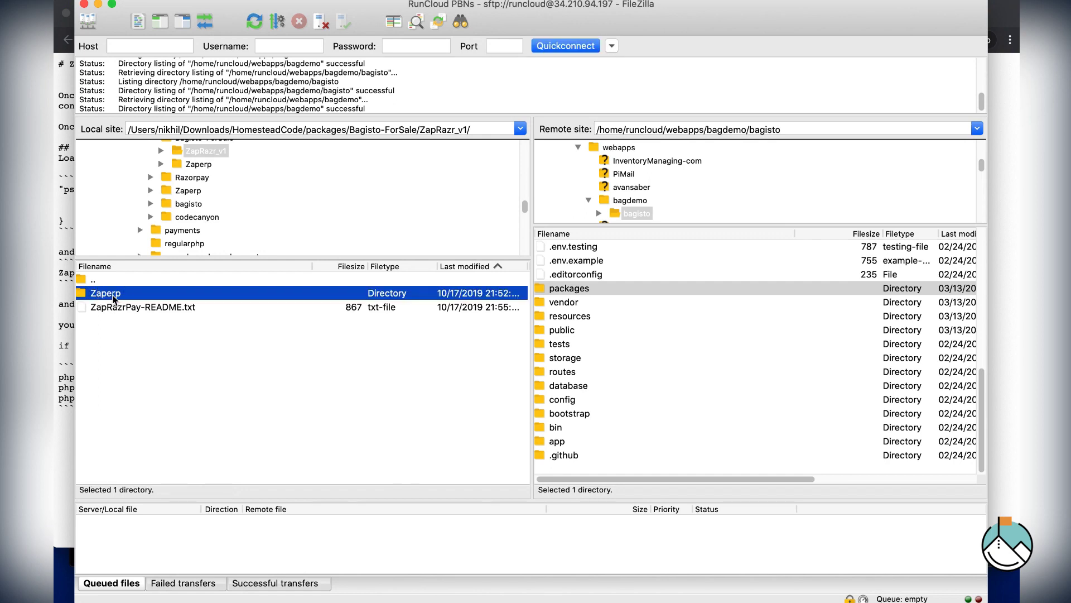
left_click(119, 309)
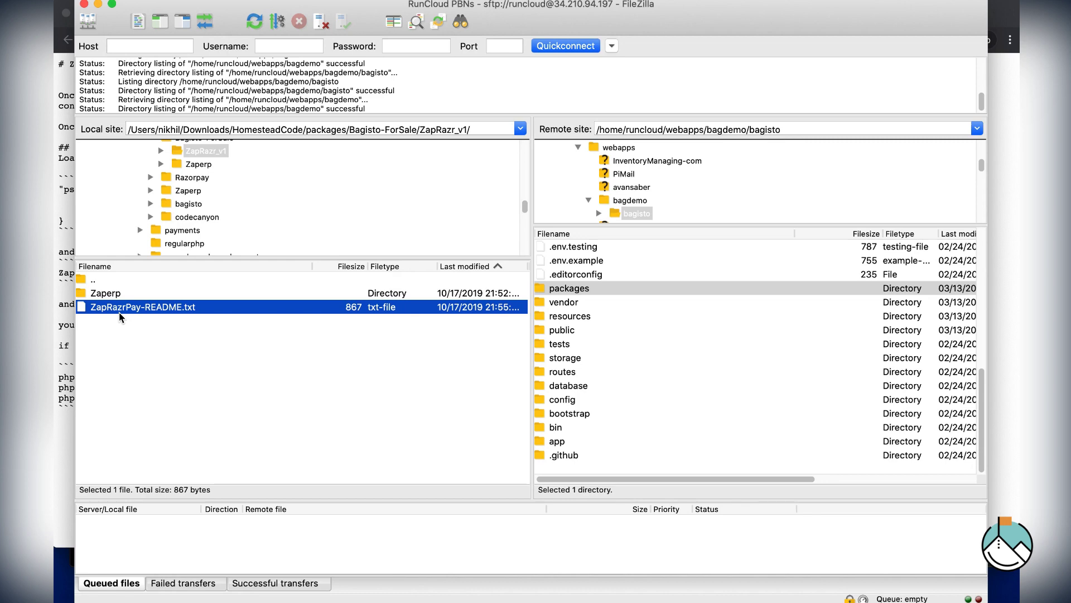
left_click(63, 325)
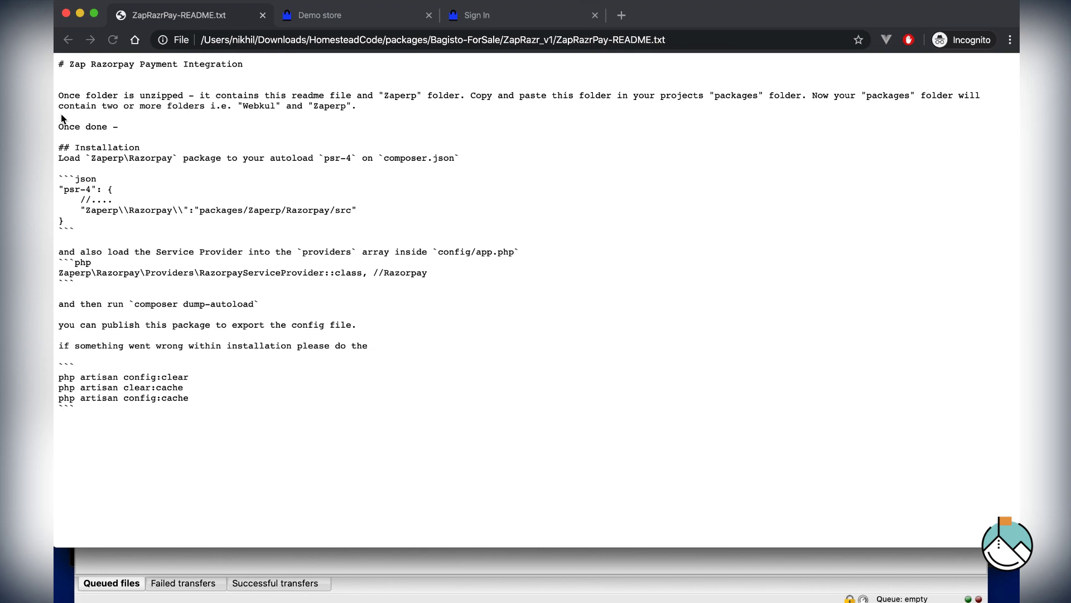
- Back in FileZilla, reselect the local Zaperp folder and browse the remote bagisto listing
left_click(361, 534)
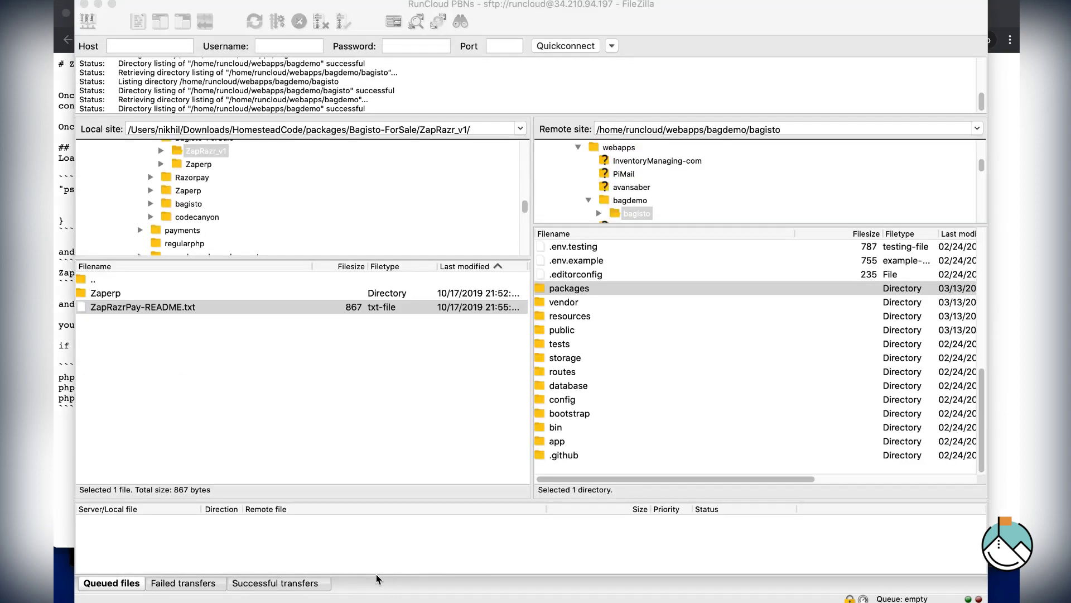
left_click(115, 295)
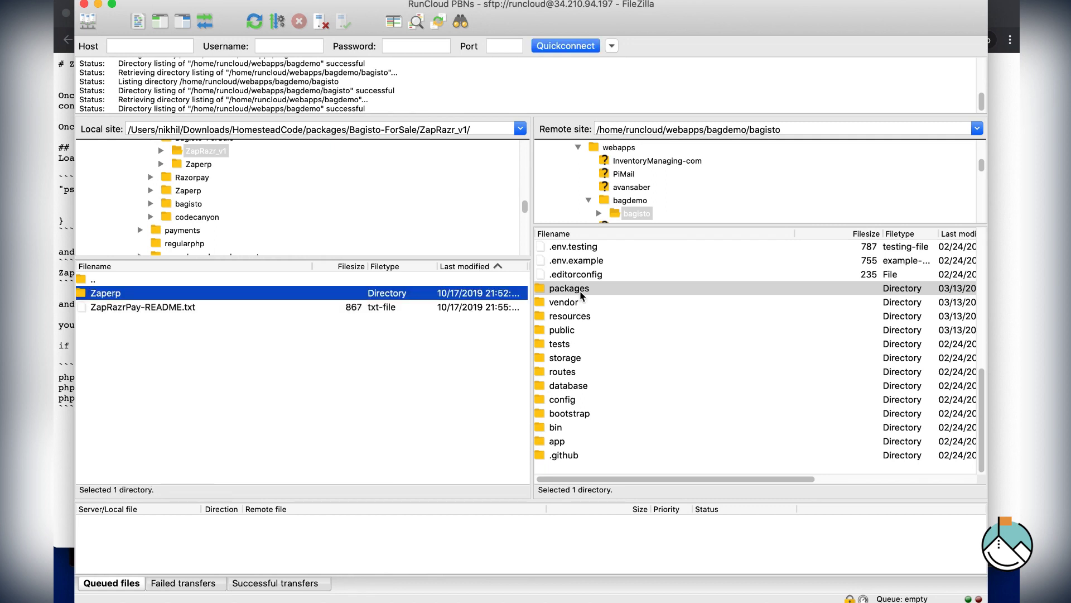
left_click(573, 401)
scroll(580, 470, "up", 1)
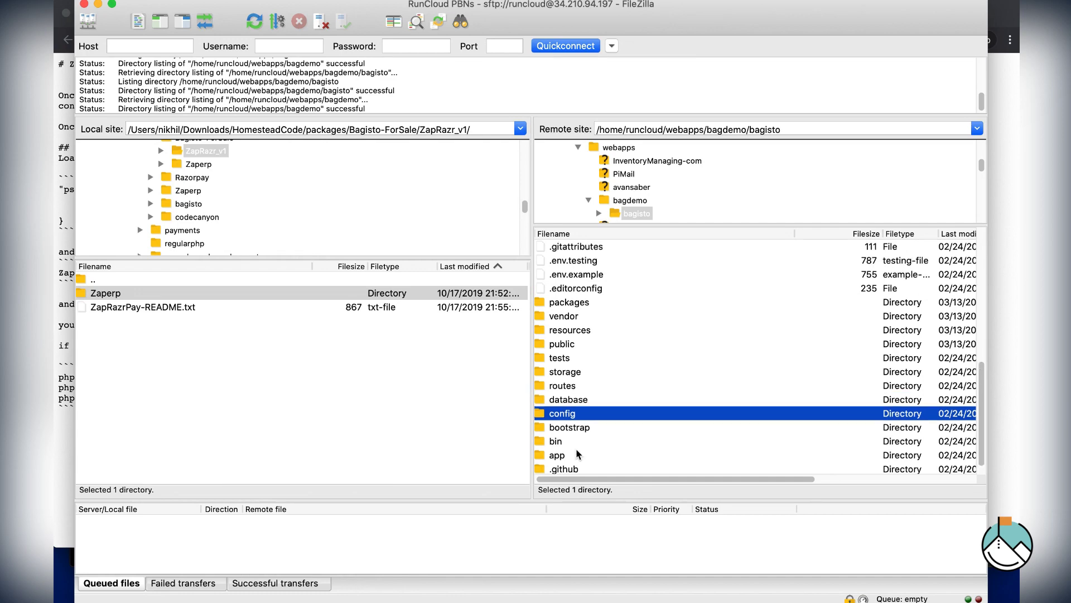
scroll(576, 455, "down", 5)
scroll(577, 455, "up", 4)
scroll(576, 393, "up", 5)
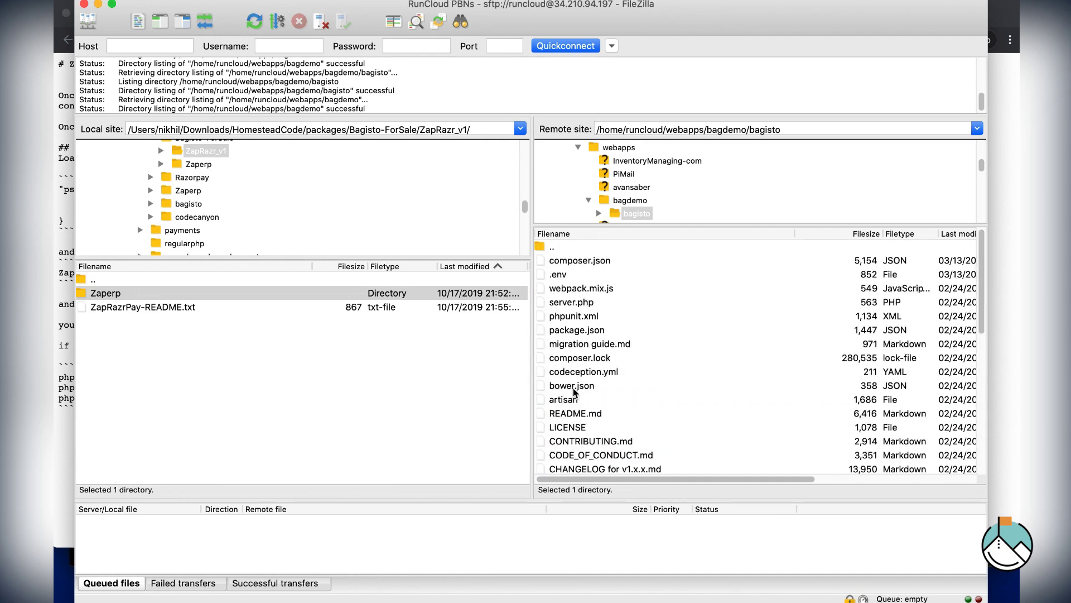
scroll(574, 433, "down", 5)
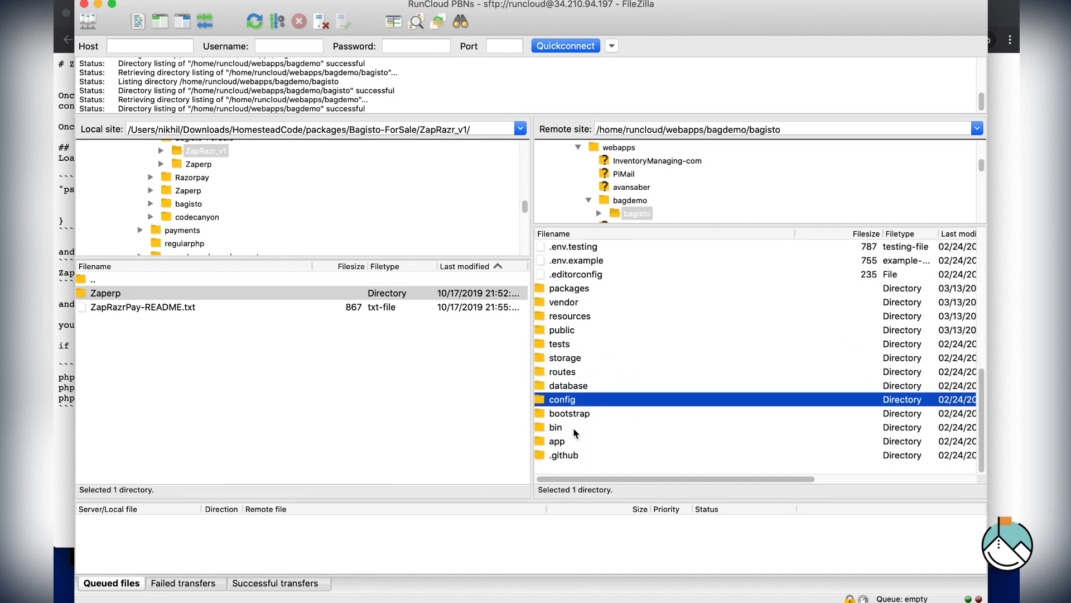
- Open the remote bagisto packages folder and select its Webkul folder
left_click(578, 290)
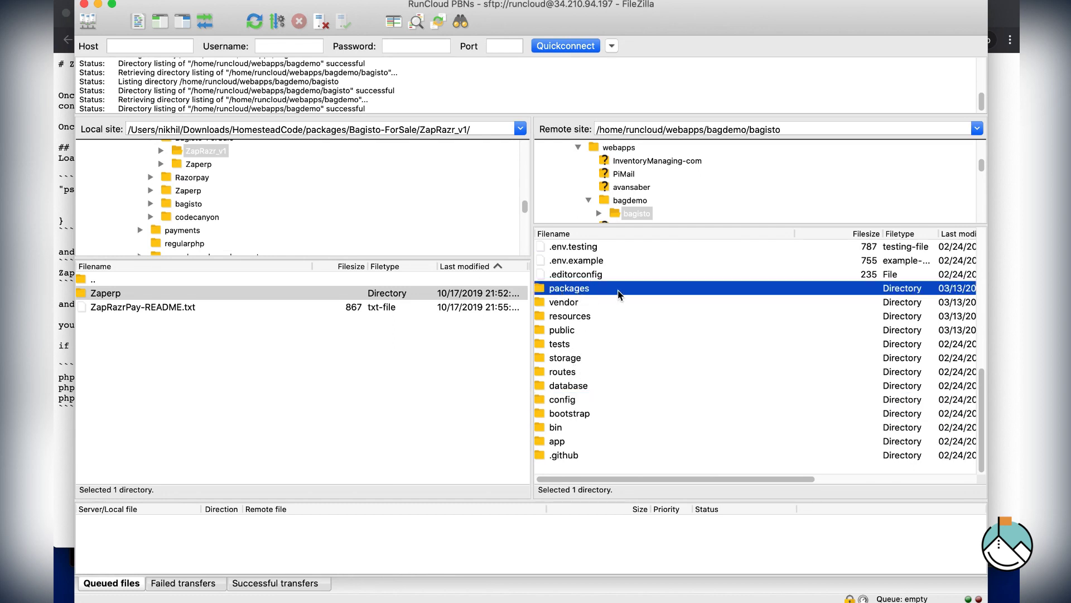
double_click(619, 293)
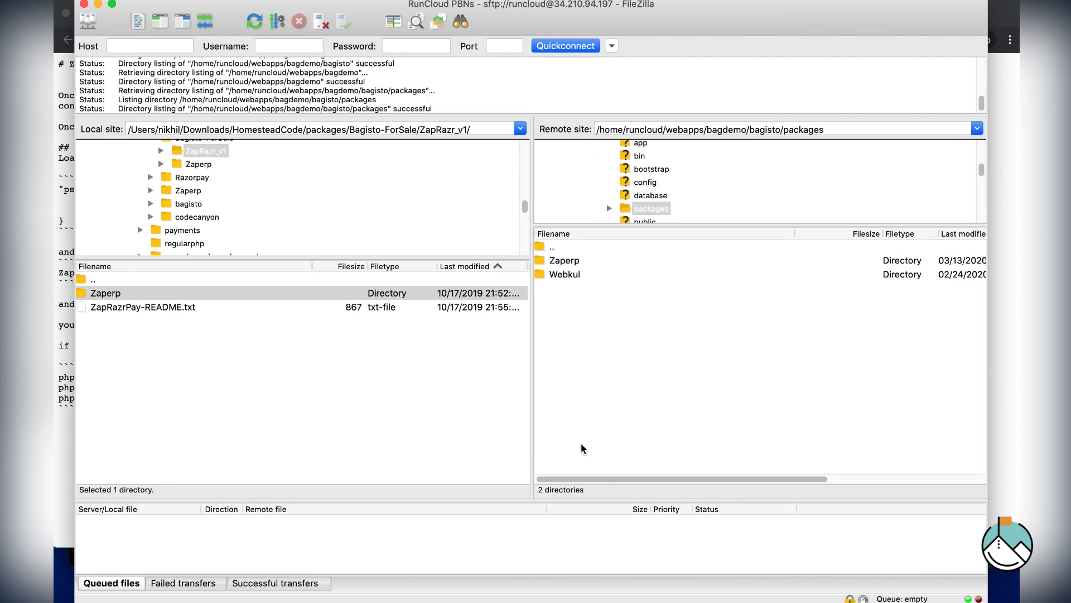
left_click(572, 276)
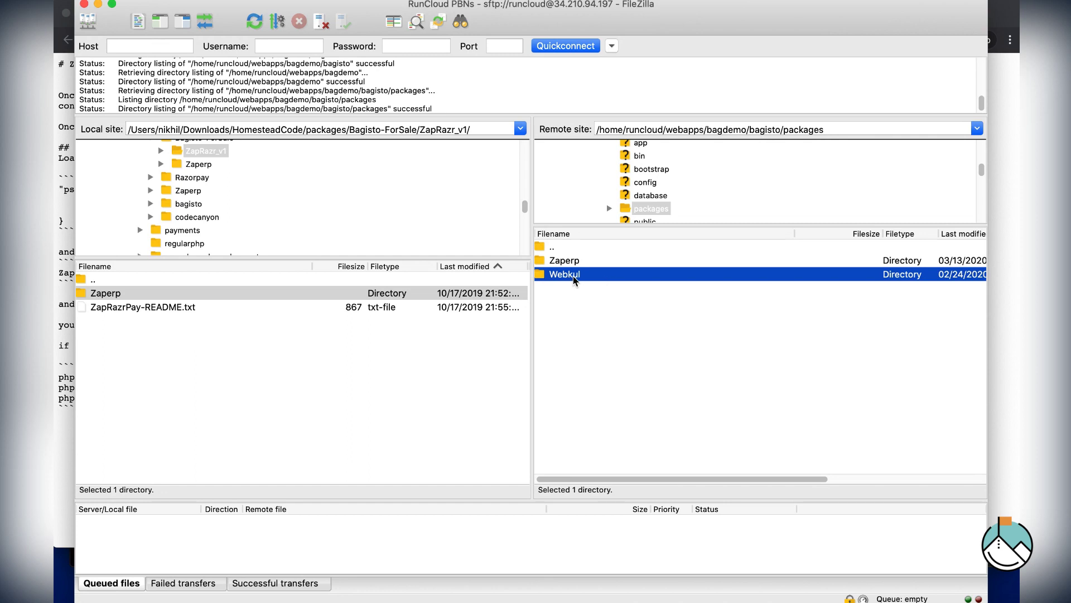
- Compare the local Zaperp folder with the server's Zaperp entry, then return to the README
left_click(201, 351)
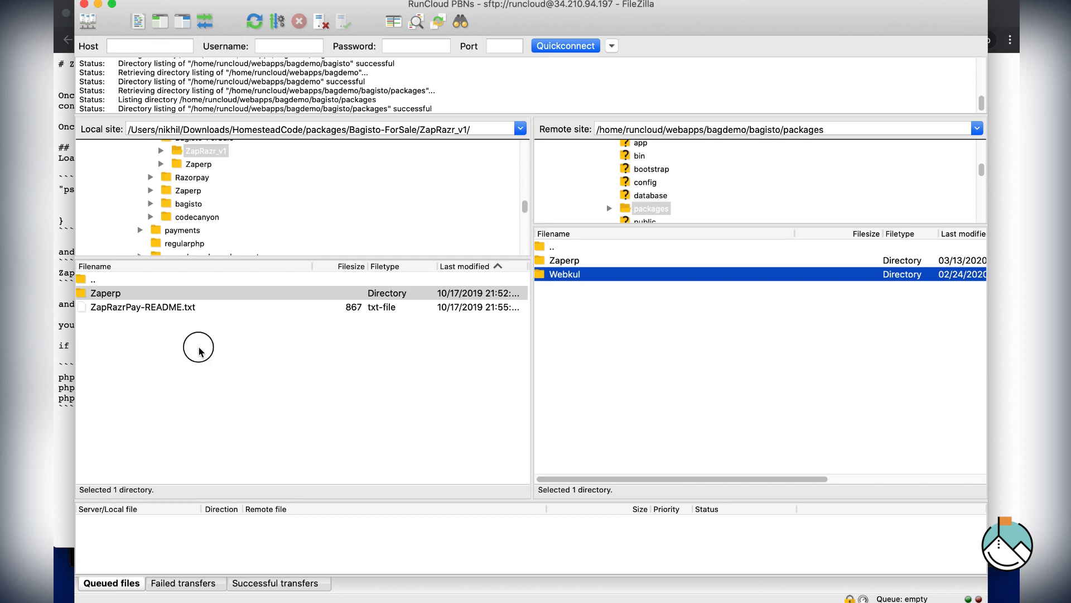
left_click(117, 298)
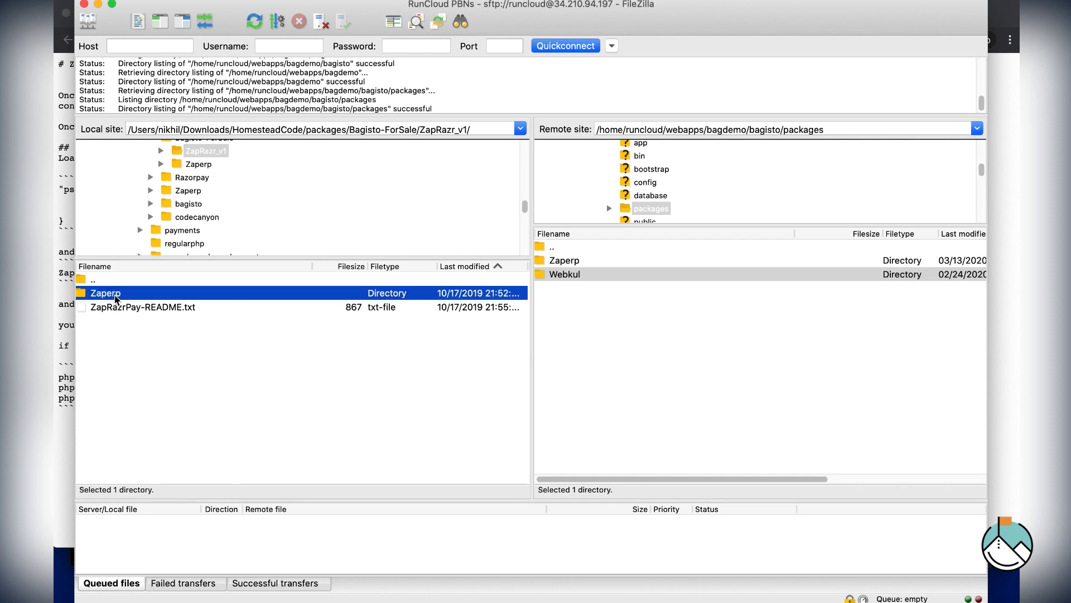
left_click(680, 310)
left_click(576, 265)
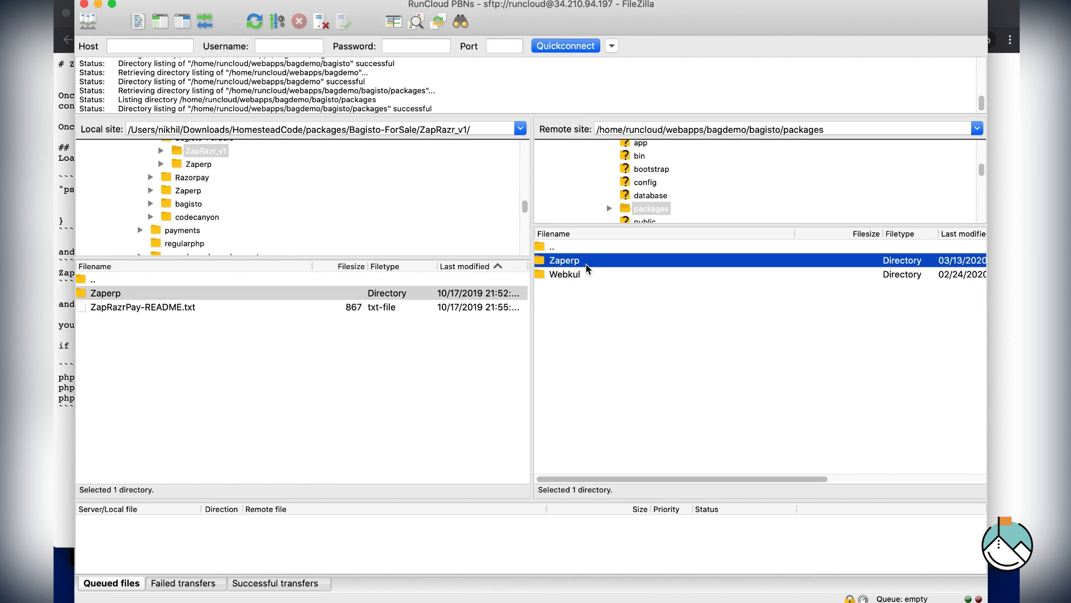
left_click(70, 381)
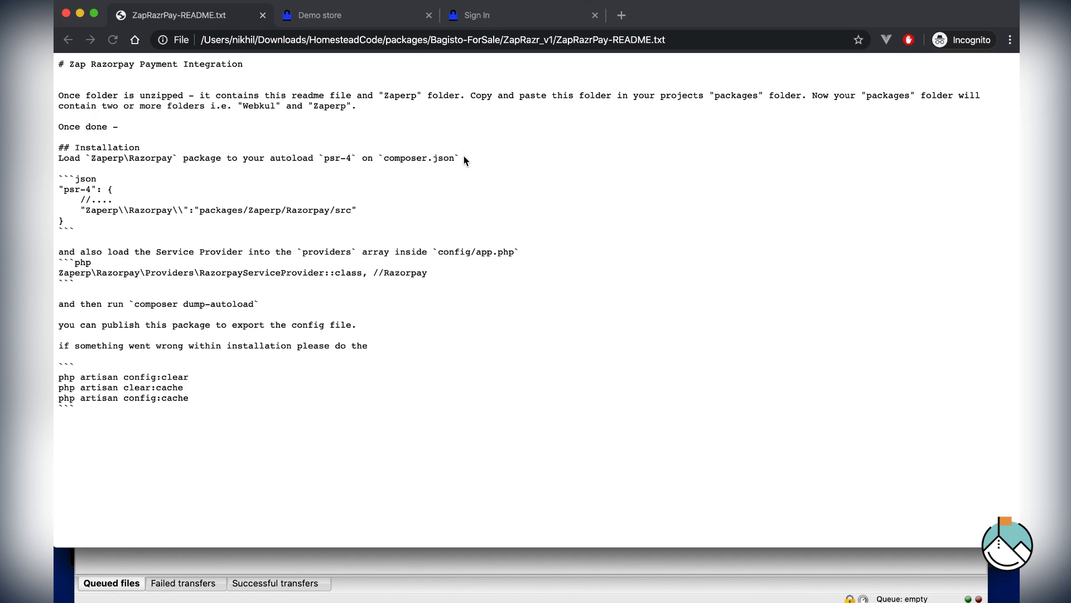
- Highlight the README's composer.json psr-4 loading instruction and Zaperp Razorpay path
left_click_drag(464, 157, 470, 158)
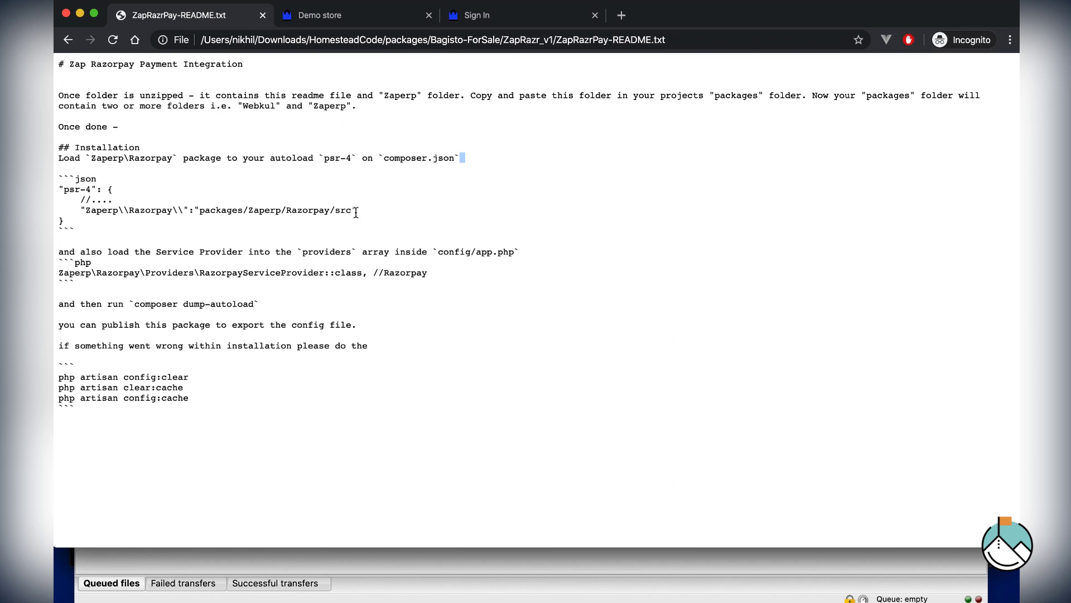
left_click_drag(359, 210, 77, 214)
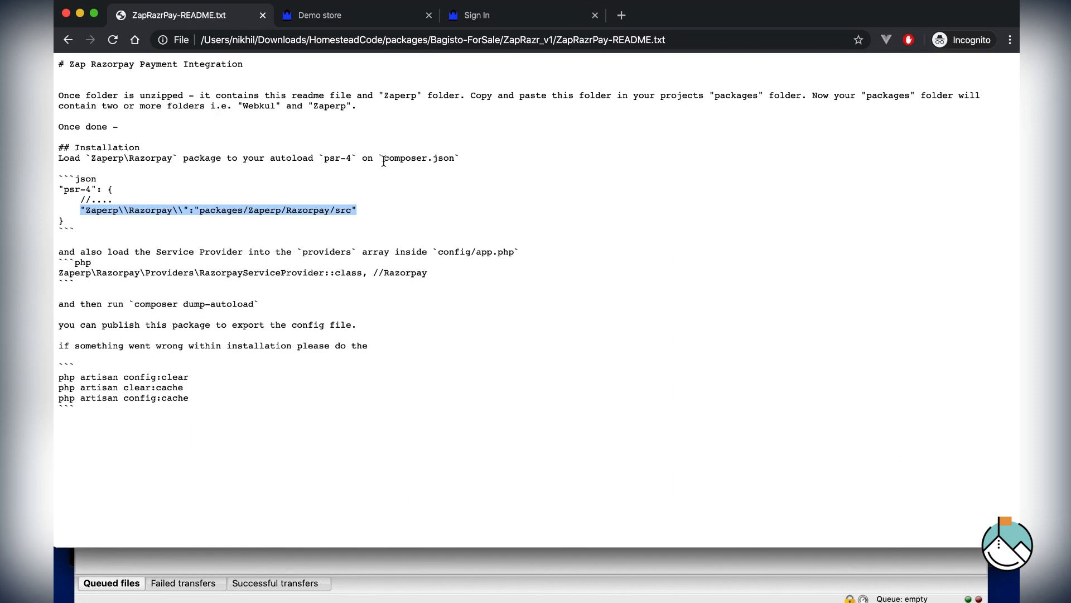
left_click_drag(383, 158, 459, 158)
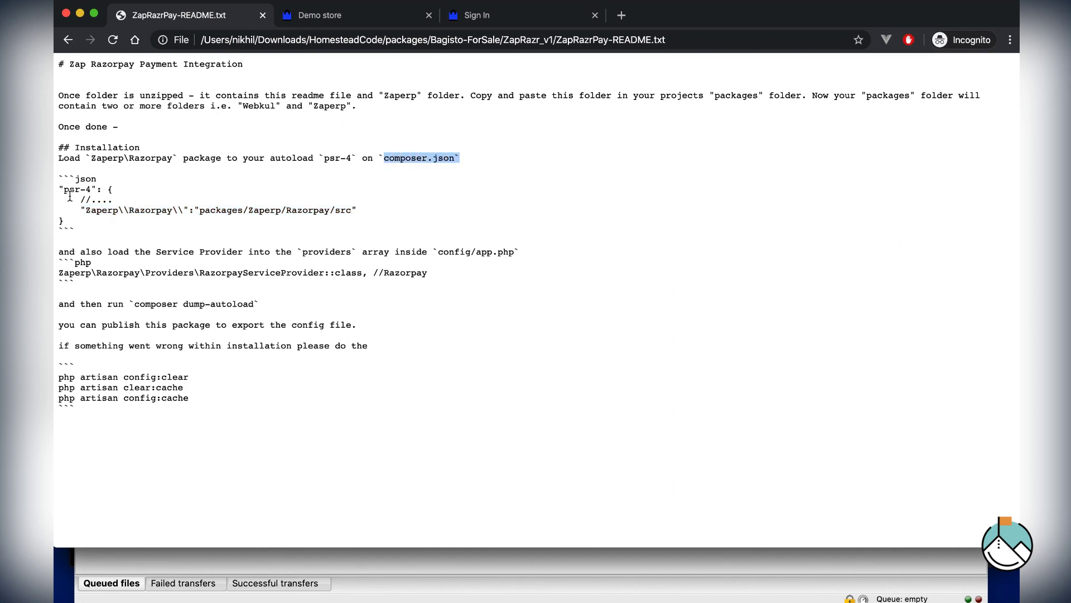
- Review the psr-4 key and Zaperp Razorpay path, then bring up PhpStorm's hotmap project
left_click_drag(62, 189, 113, 190)
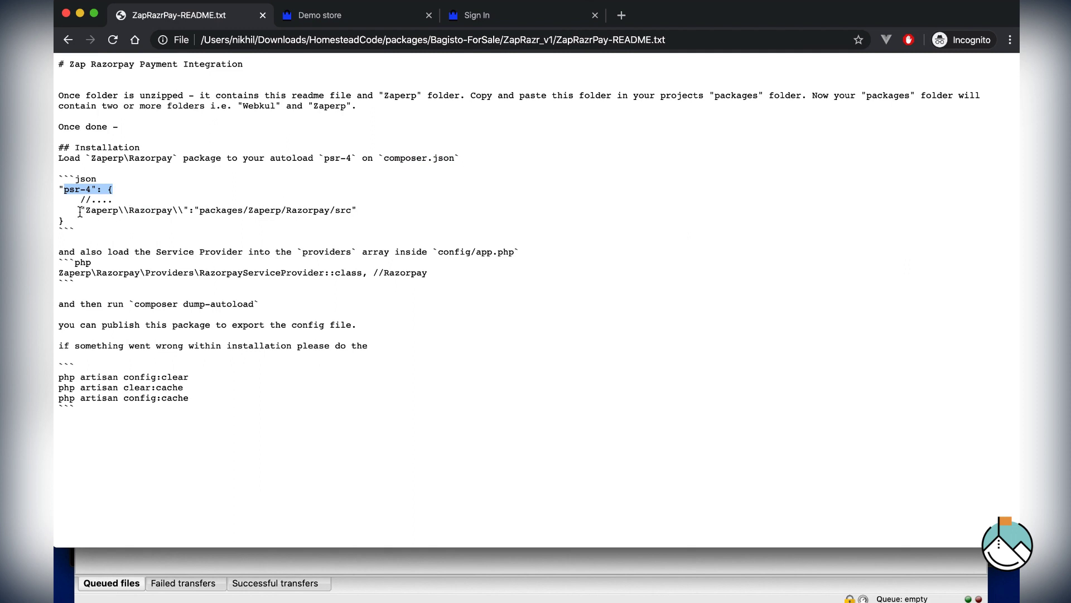
left_click_drag(80, 211, 359, 211)
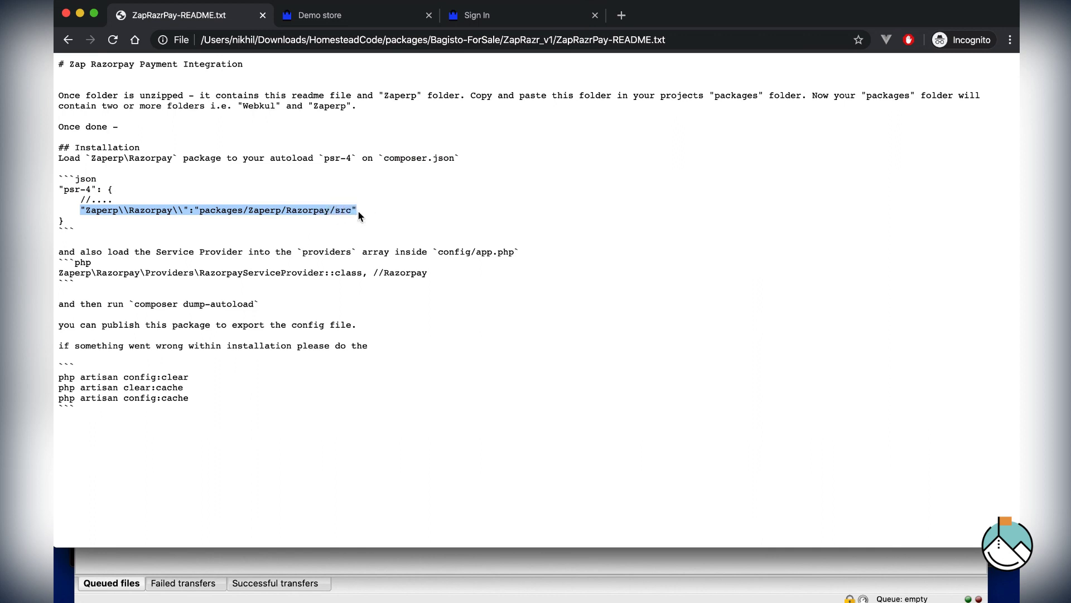
mouse_move(583, 574)
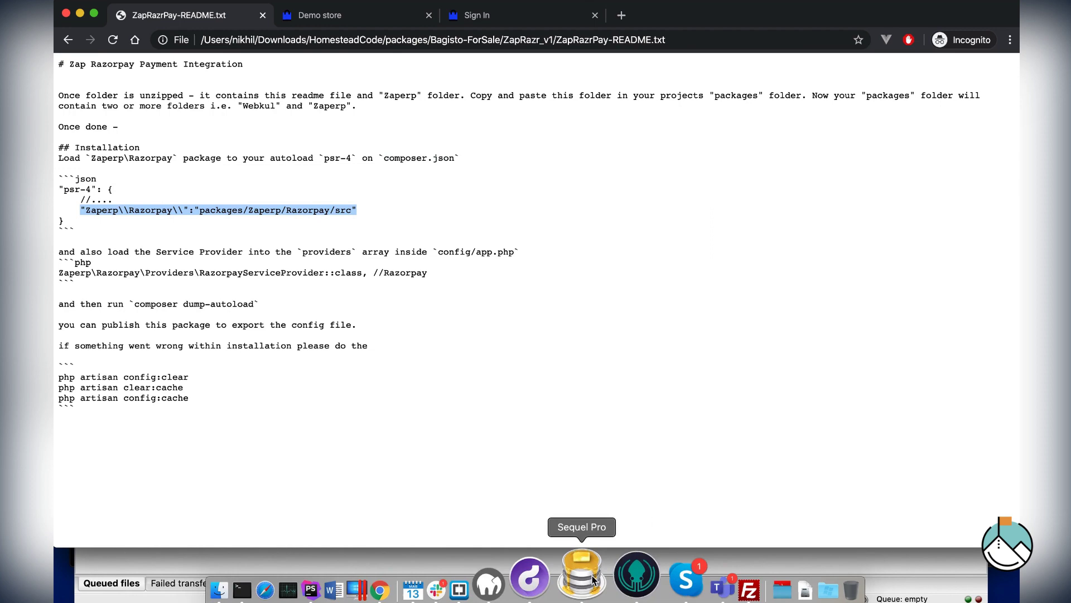
right_click(373, 576)
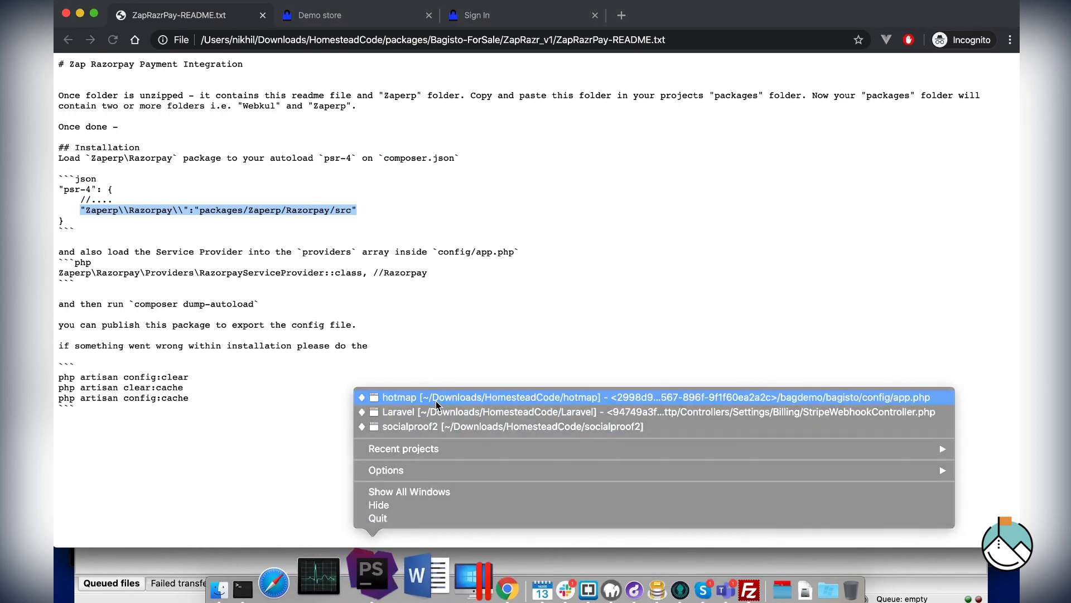
left_click(436, 401)
mouse_move(954, 131)
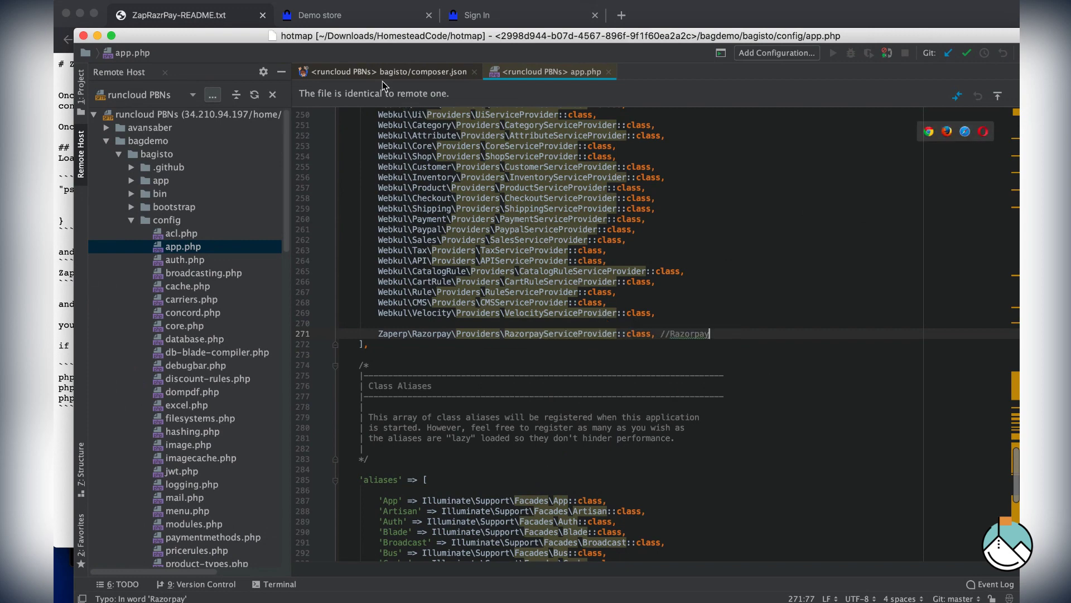
- Open composer.json and review the Webkul psr-4 entries through the Velocity line 104
left_click(402, 71)
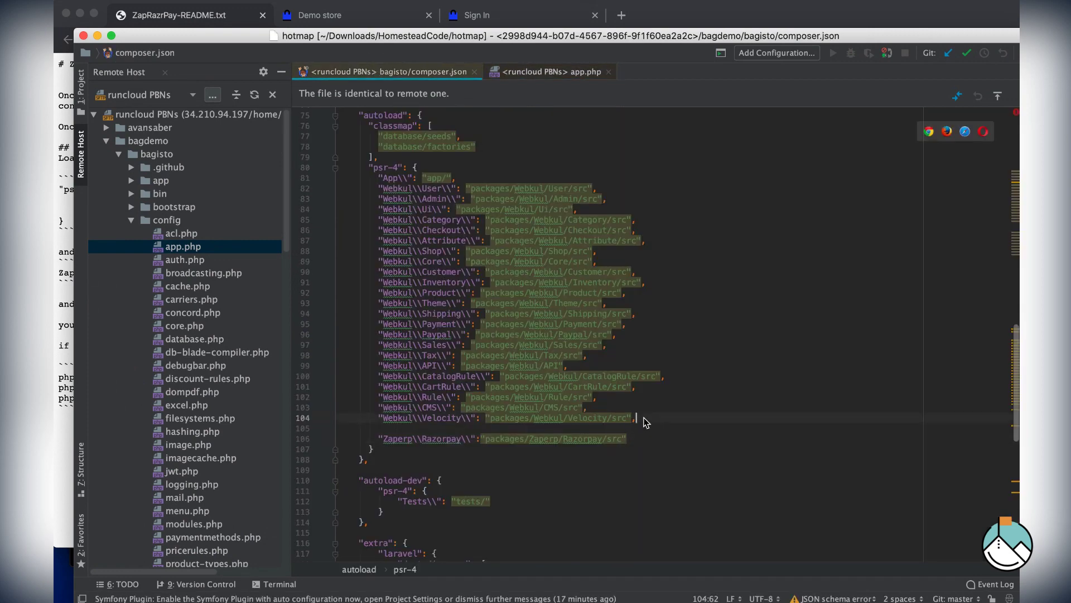
left_click(636, 417)
left_click_drag(637, 417, 452, 418)
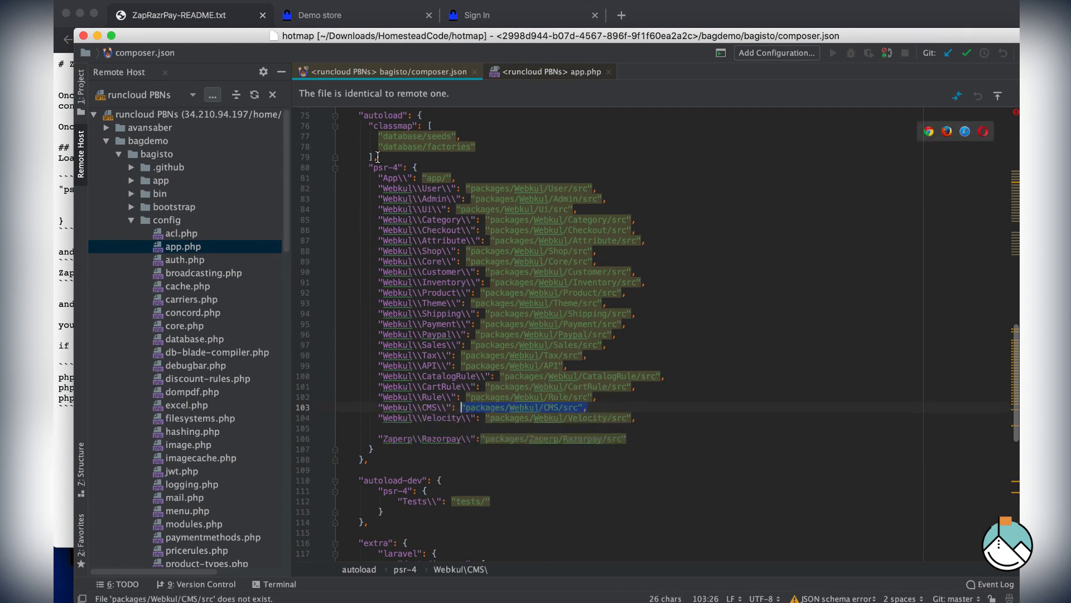
left_click_drag(368, 167, 437, 167)
left_click_drag(369, 167, 536, 386)
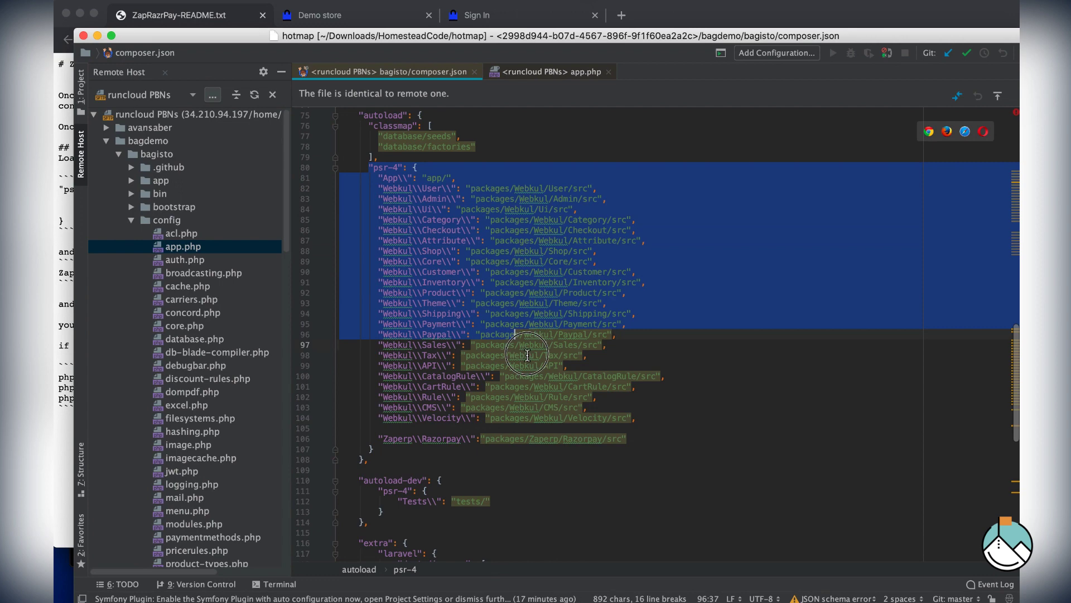
- Check the Zaperp\Razorpay entry on line 106 pointing to packages/Zaperp/Razorpay/src
left_click(637, 433)
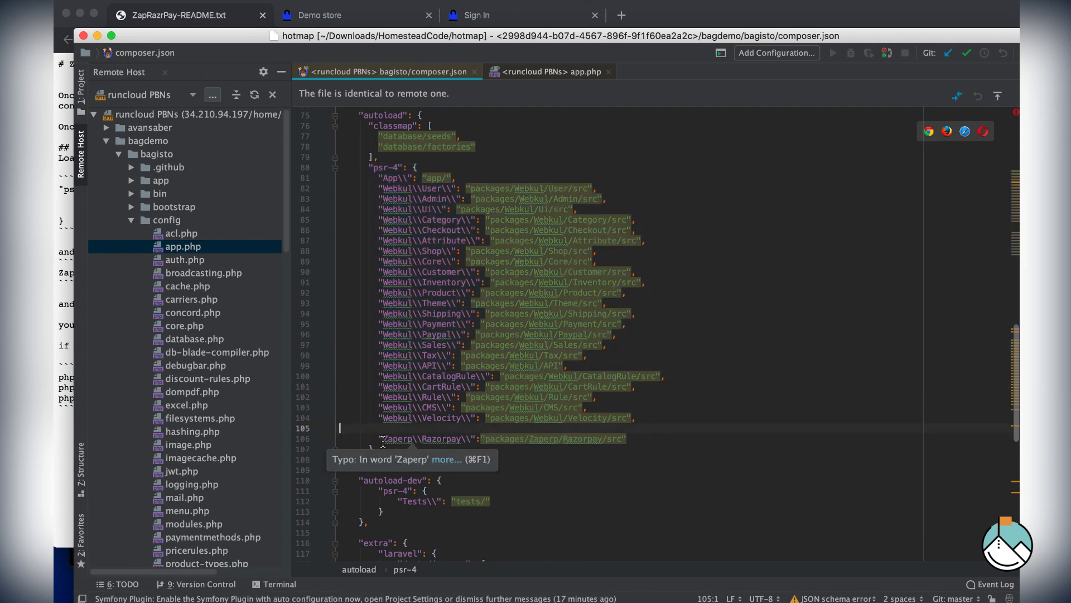
left_click_drag(379, 439, 472, 438)
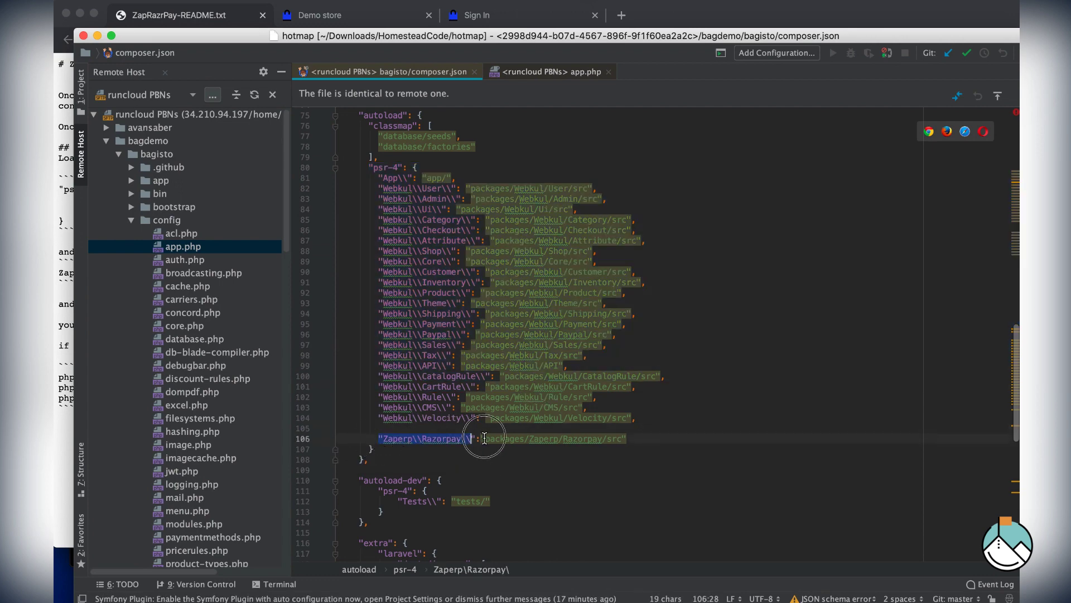
left_click(636, 420)
mouse_move(397, 417)
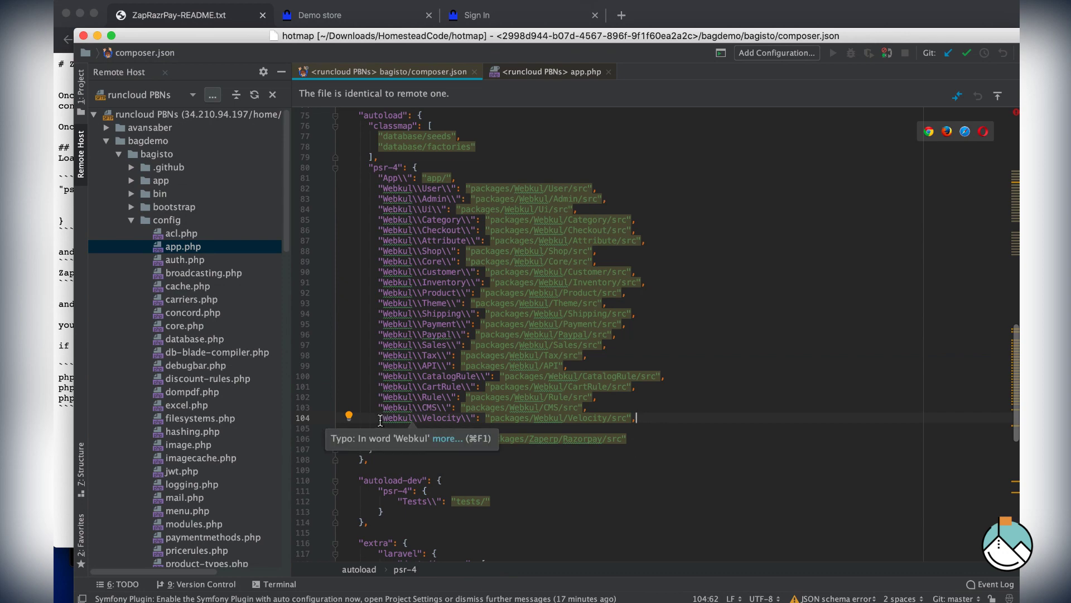
left_click_drag(380, 419, 634, 419)
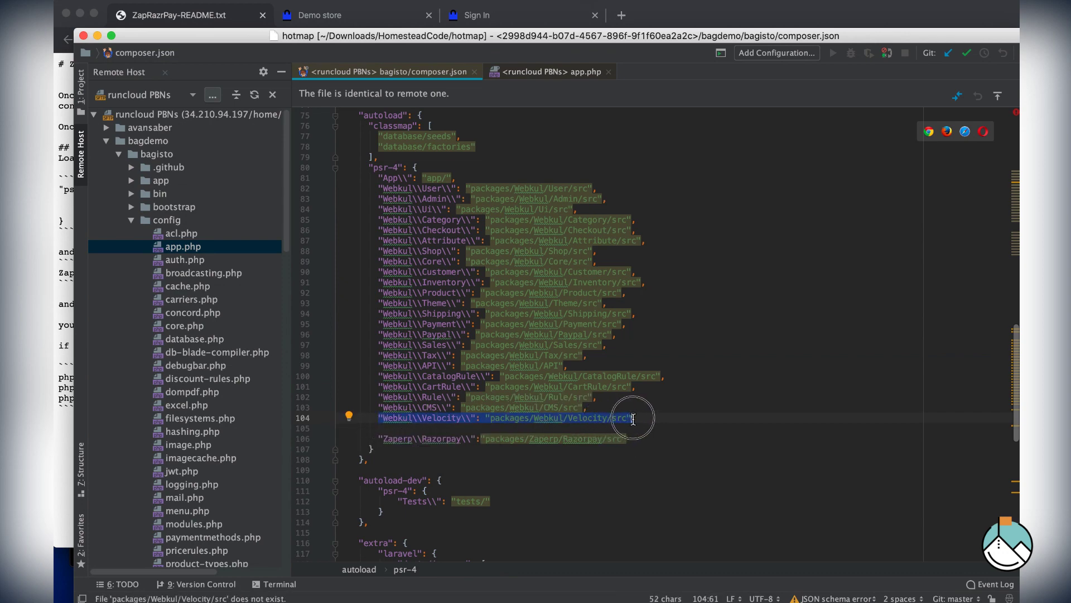
left_click_drag(367, 168, 431, 167)
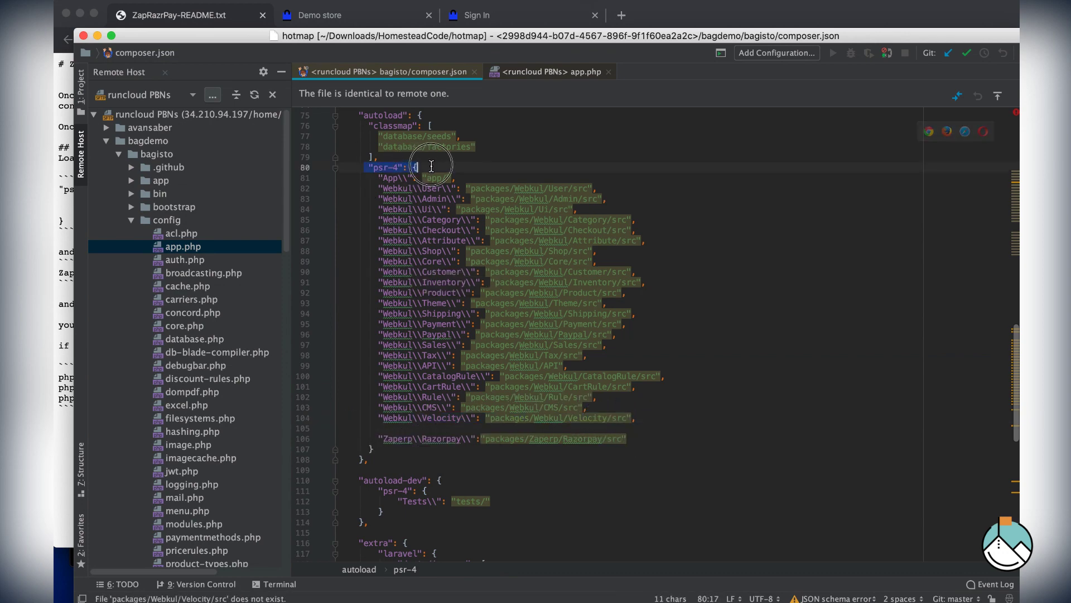
- Note the config/app.php path in the README and open config/app.php in PhpStorm
left_click(65, 310)
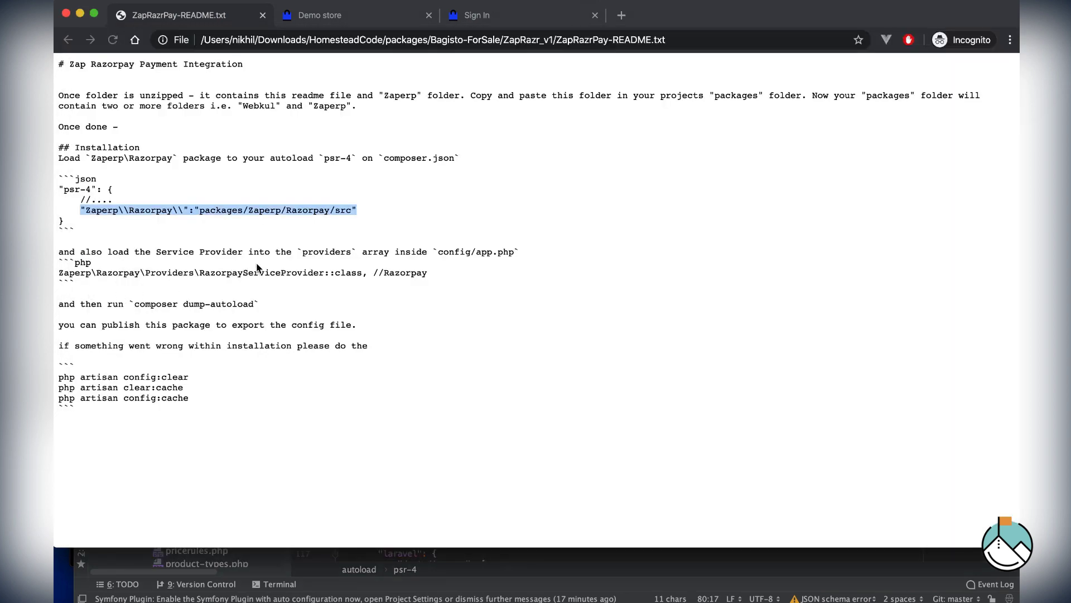
left_click_drag(439, 253, 512, 251)
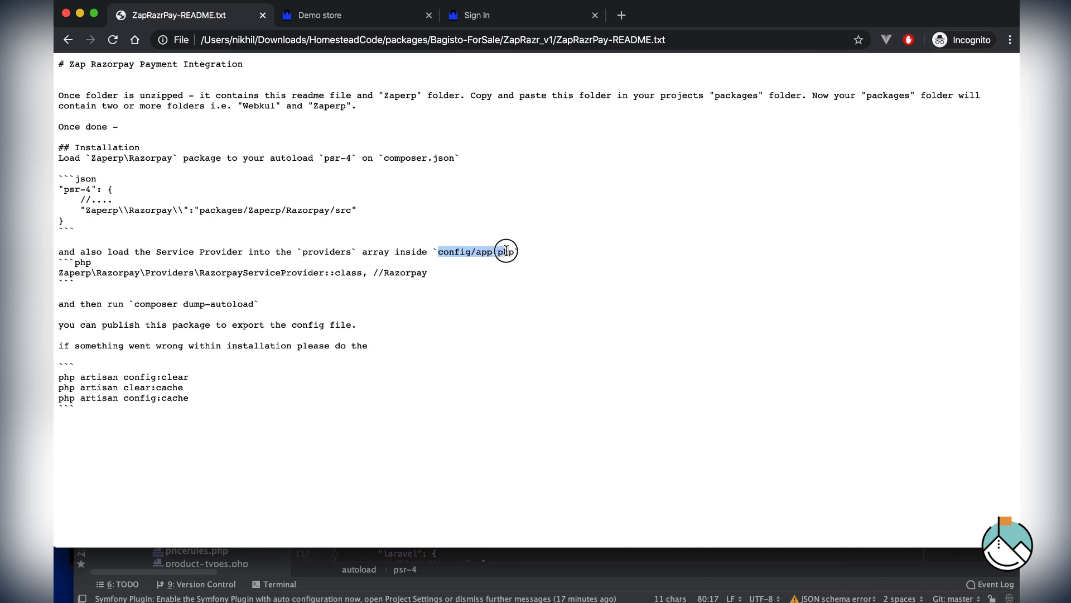
left_click(504, 558)
left_click(165, 221)
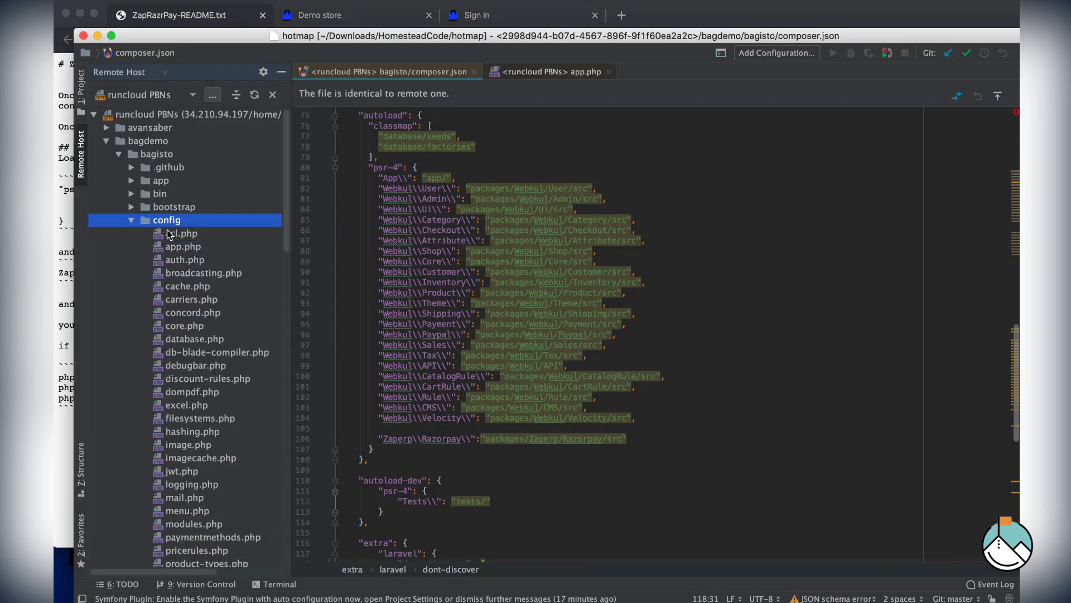
left_click(192, 249)
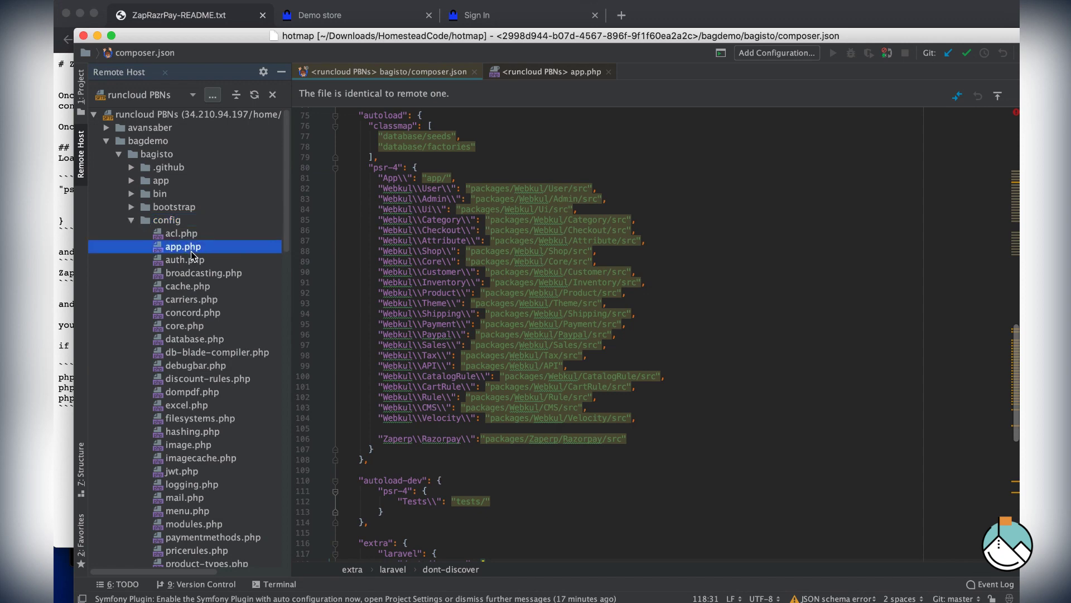
left_click(560, 74)
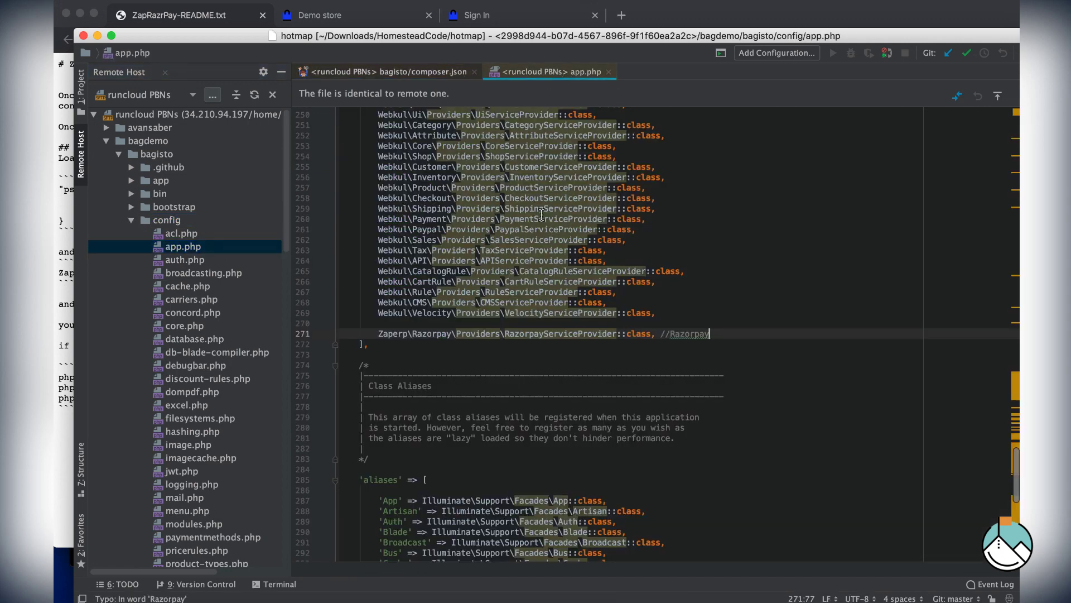
scroll(498, 389, "down", 10)
scroll(498, 390, "up", 15)
scroll(498, 389, "down", 5)
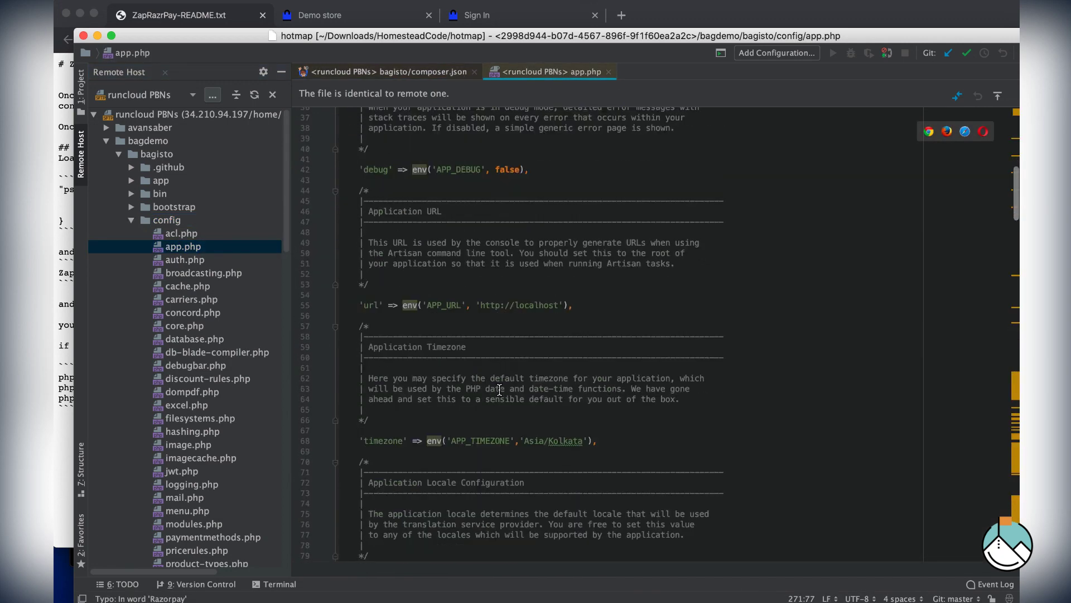
scroll(497, 389, "down", 5)
scroll(501, 401, "down", 5)
scroll(501, 401, "down", 8)
scroll(502, 400, "down", 8)
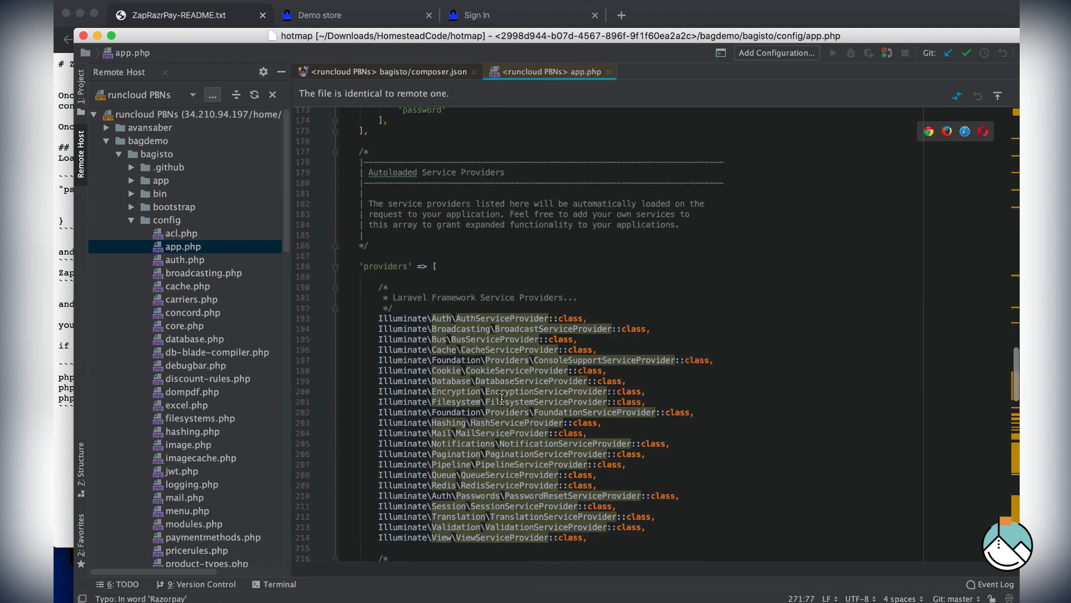
scroll(501, 401, "down", 5)
scroll(501, 400, "down", 3)
scroll(501, 400, "down", 6)
scroll(502, 400, "down", 5)
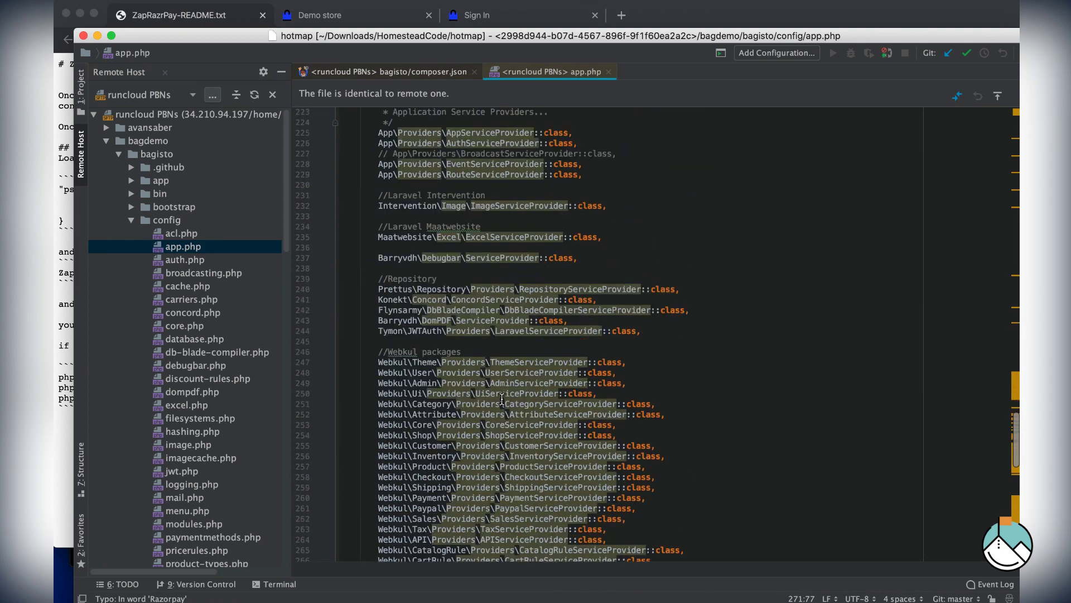
scroll(501, 400, "down", 4)
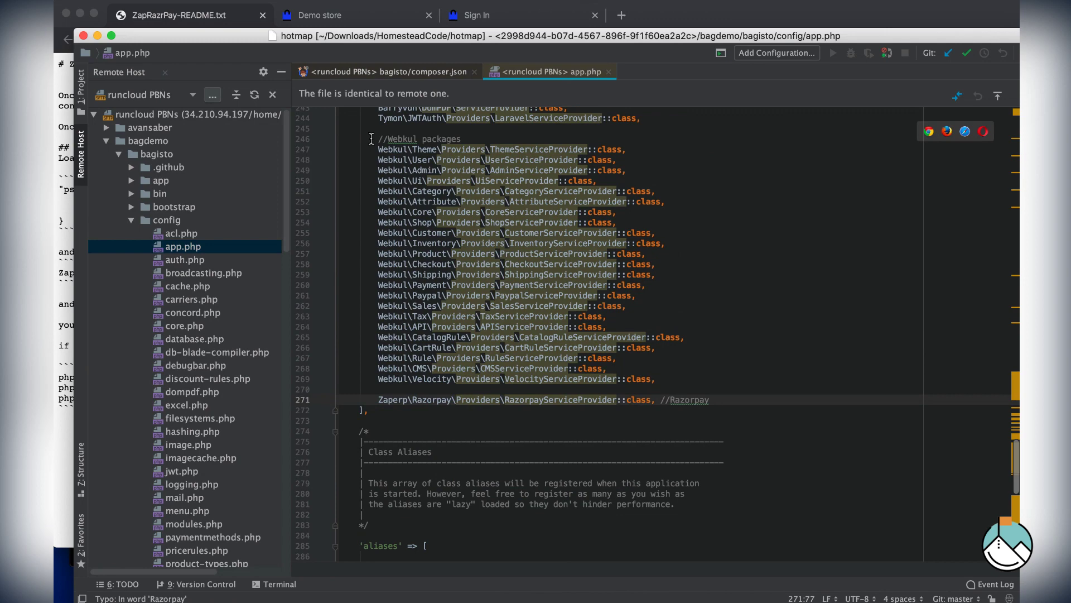
- Review the Webkul providers and copy the README's RazorpayServiceProvider line
mouse_move(375, 149)
left_mouse_down()
mouse_move(609, 287)
mouse_move(651, 399)
left_mouse_up()
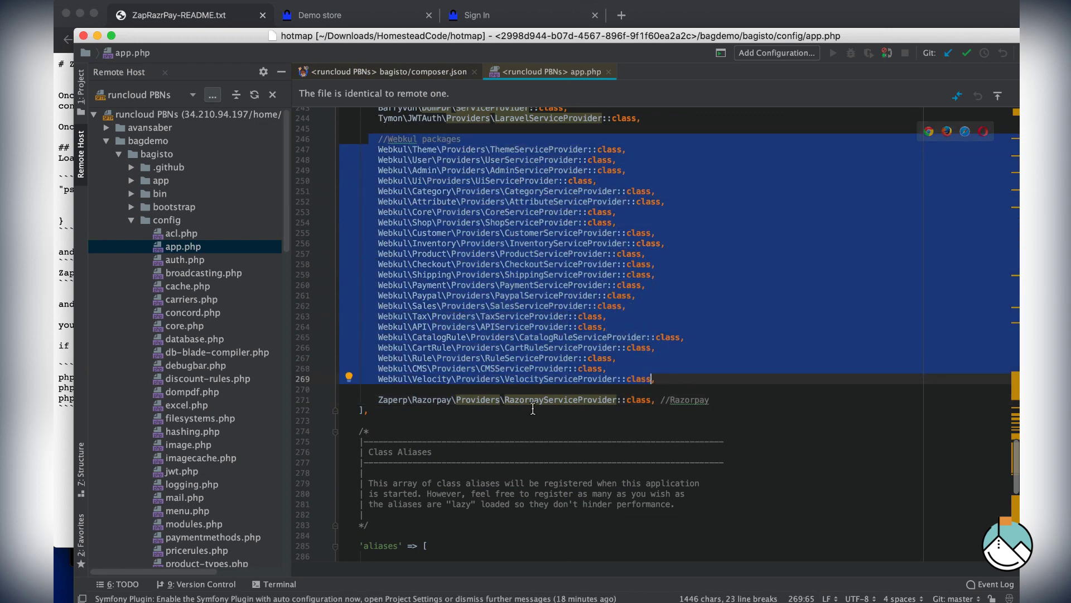
key("super+Tab")
left_click(60, 387)
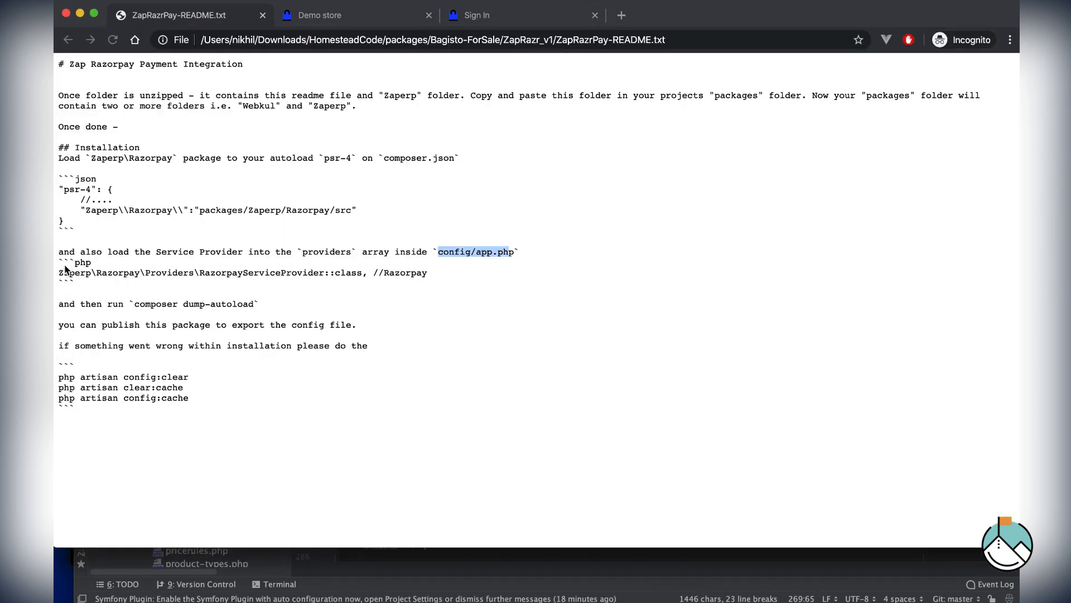
left_click_drag(59, 273, 429, 272)
key("super+c")
key("super+Tab")
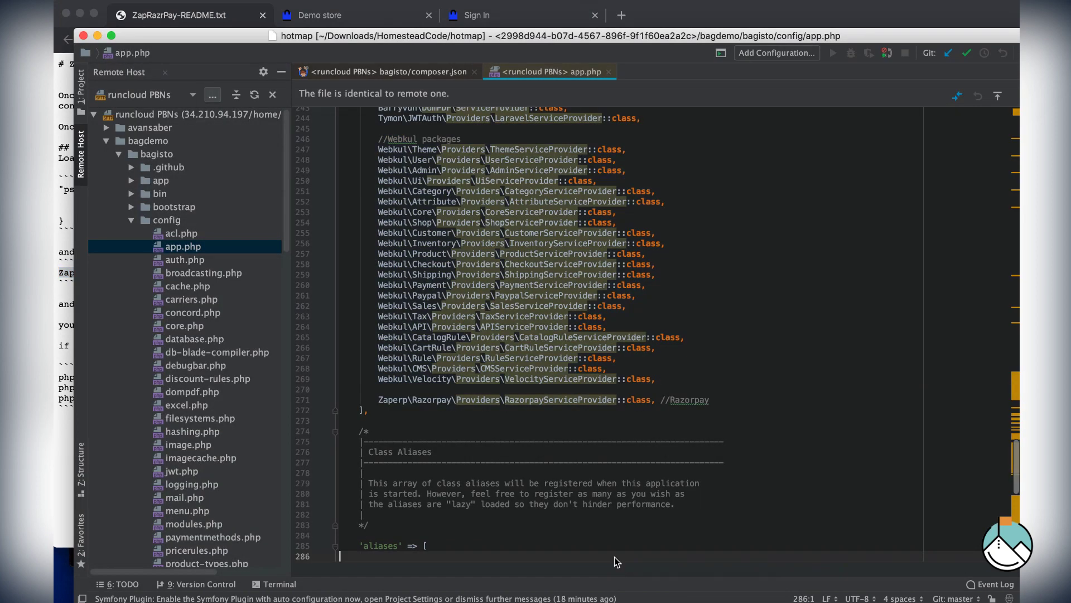
- Confirm the RazorpayServiceProvider::class line in app.php's providers, then return to the README
left_click(420, 411)
left_click_drag(379, 399, 714, 401)
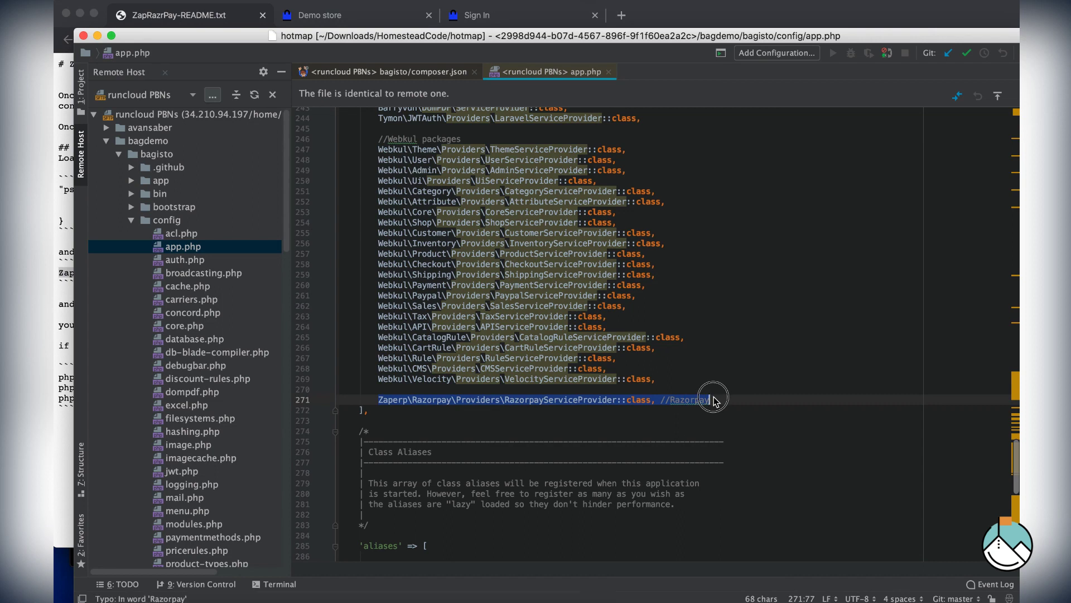
left_click(714, 402)
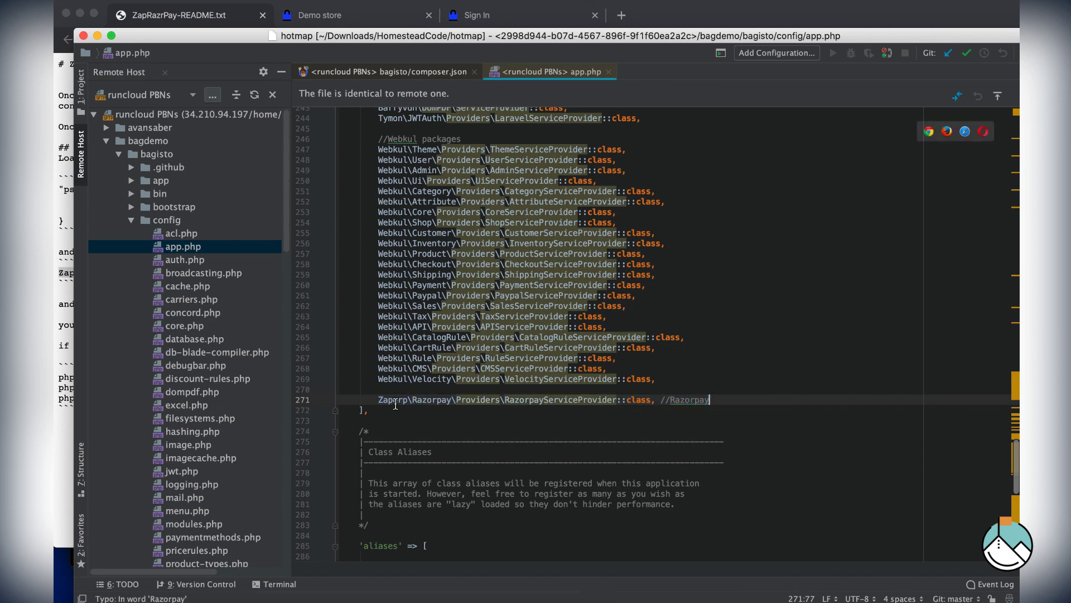
left_click_drag(378, 399, 709, 401)
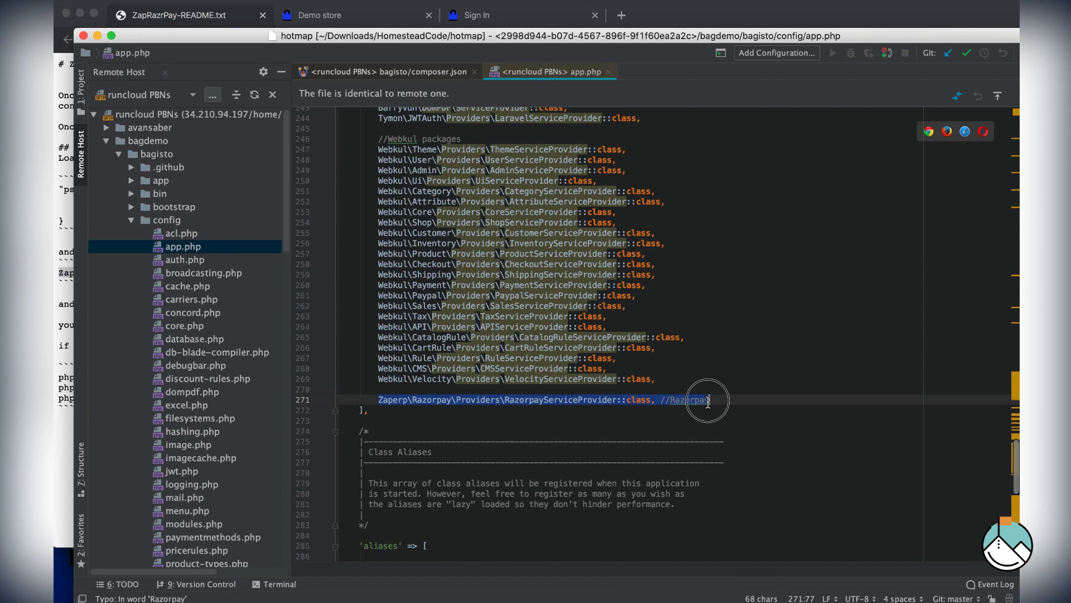
left_click(71, 371)
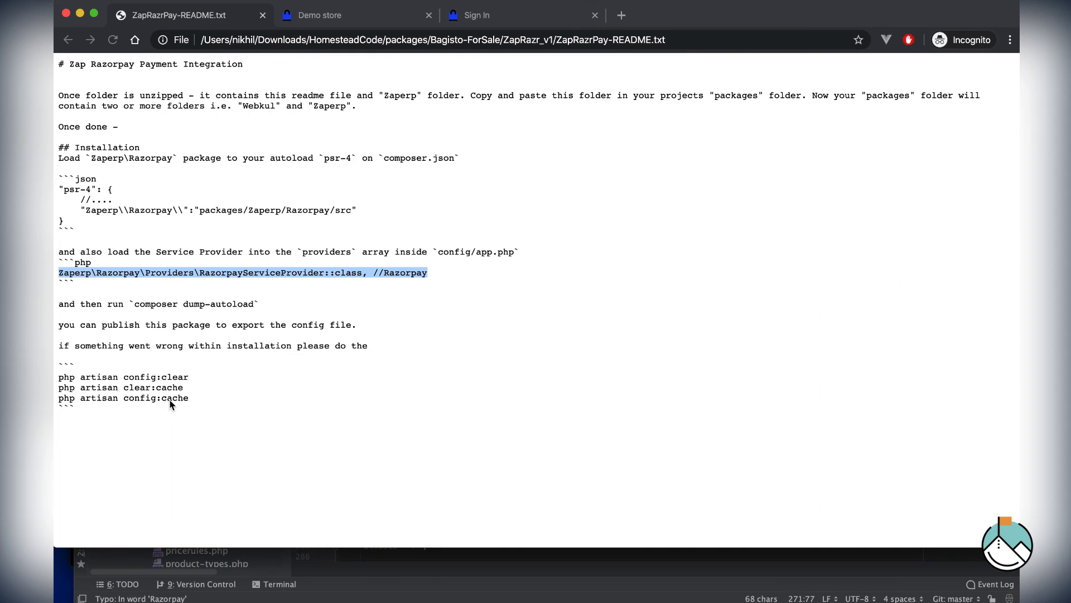
left_click_drag(59, 377, 196, 399)
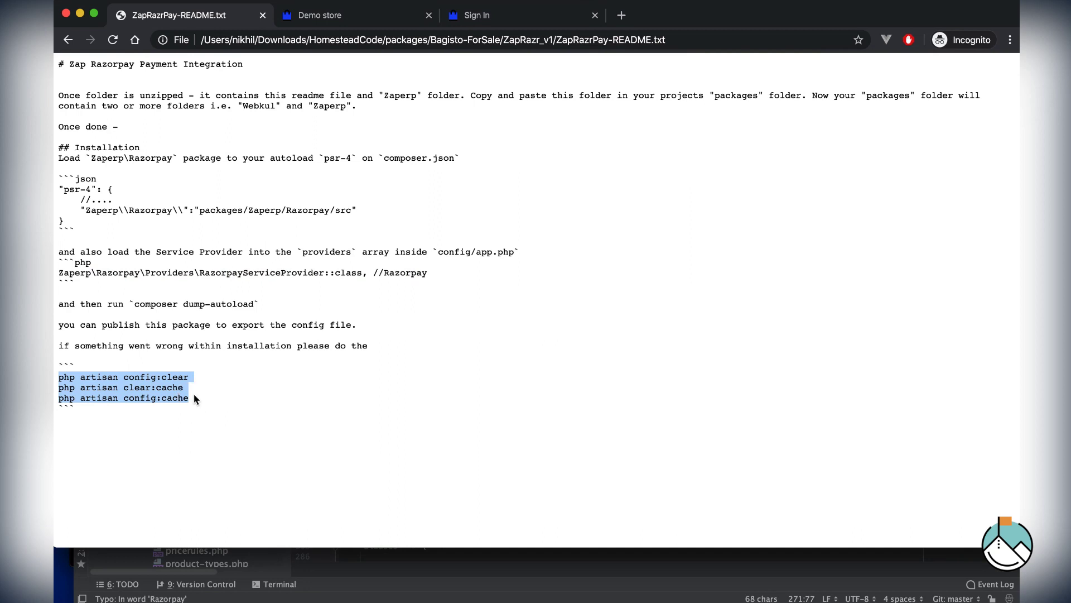
left_click_drag(133, 303, 247, 304)
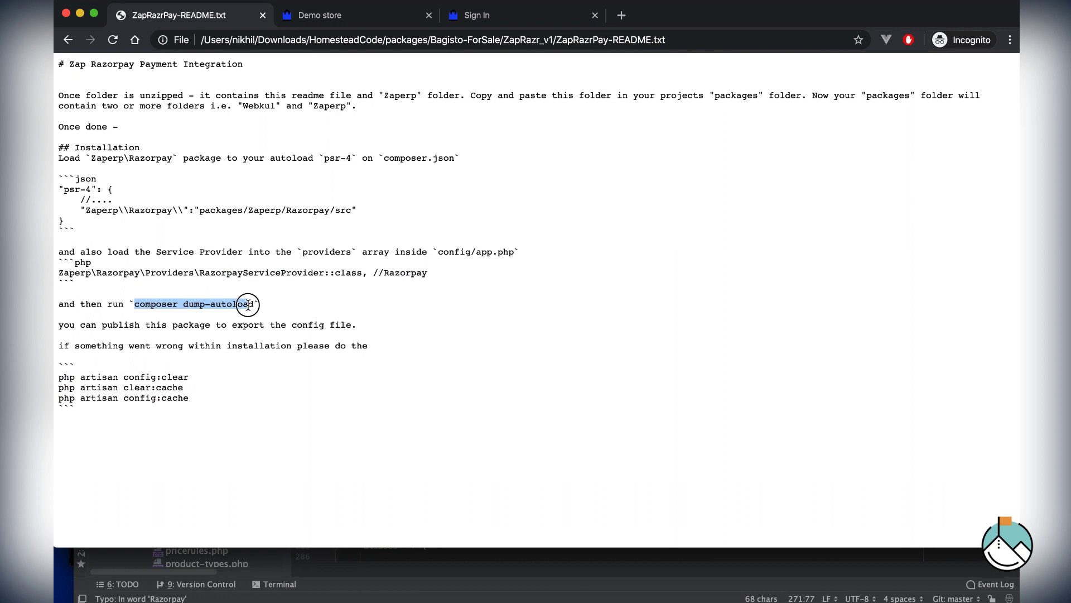
left_click_drag(247, 303, 253, 304)
left_click(282, 309)
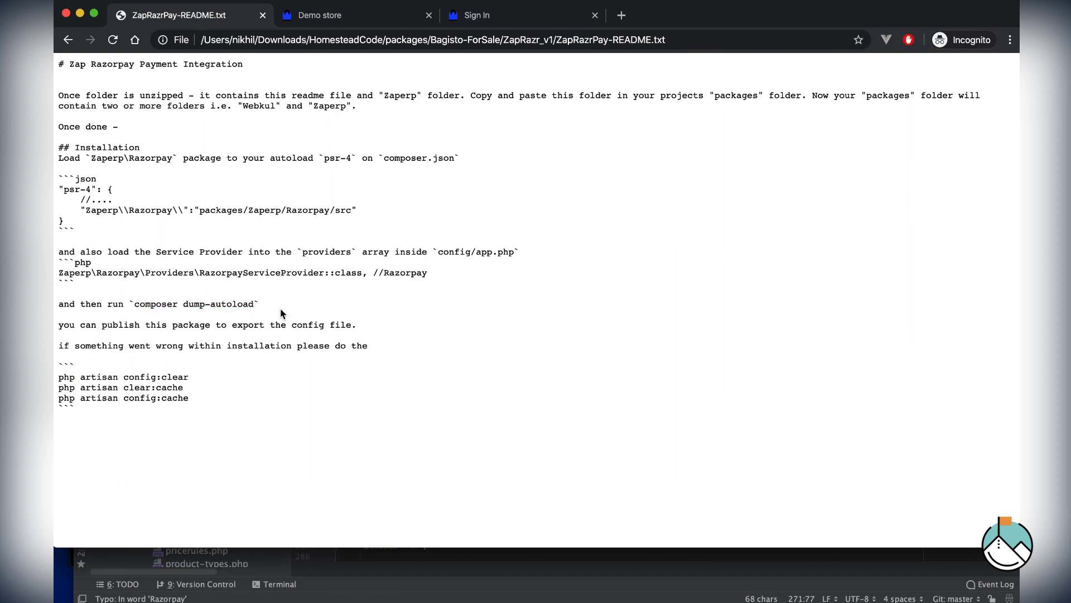
- Sign in on the Bagisto admin tab and open Settings > Configure
left_click(391, 17)
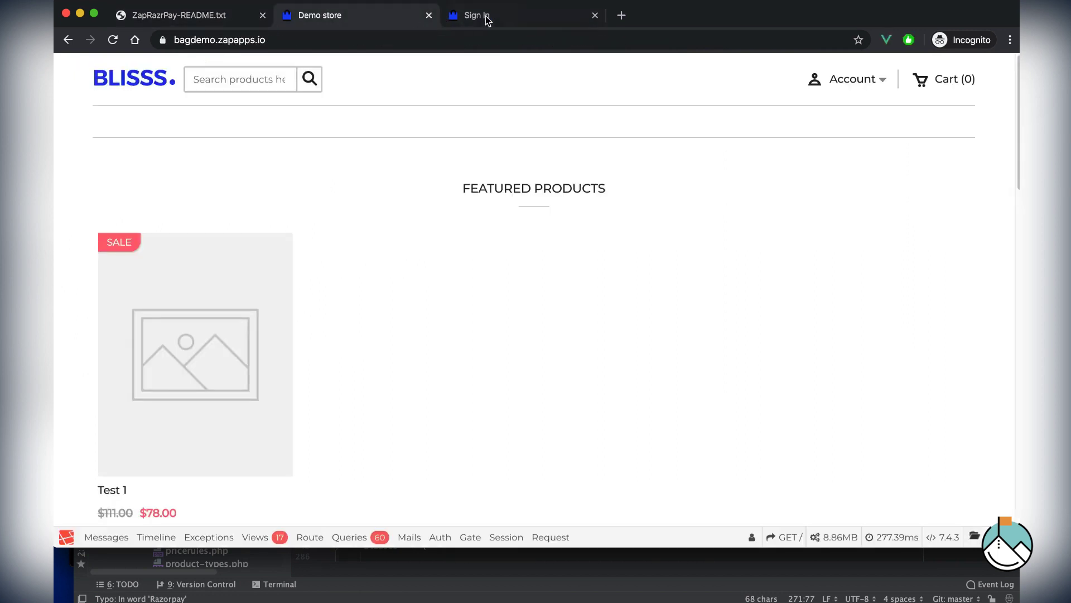
left_click(485, 16)
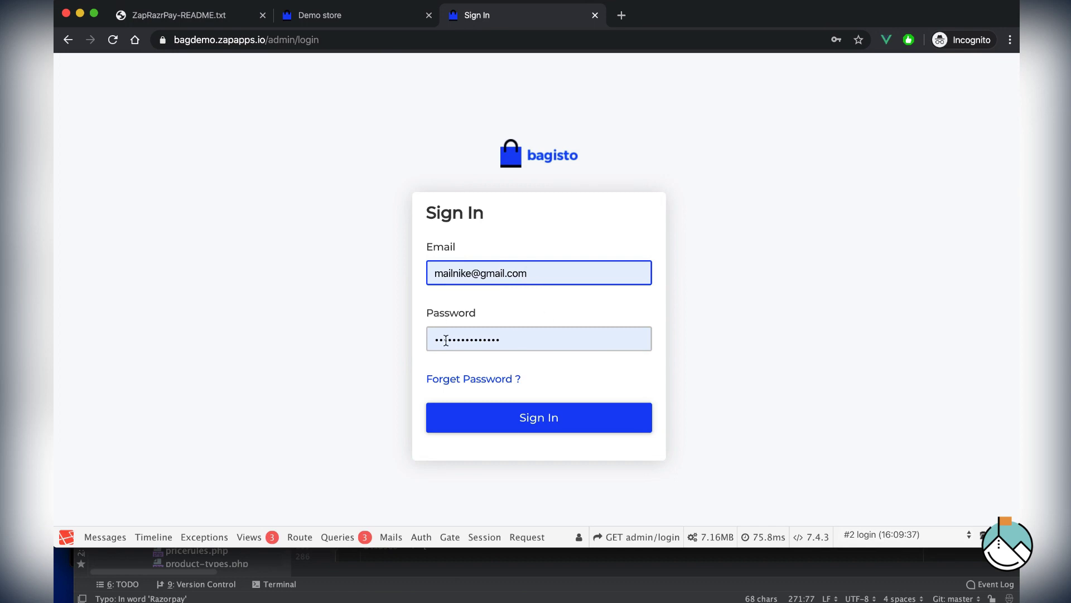
left_click(522, 417)
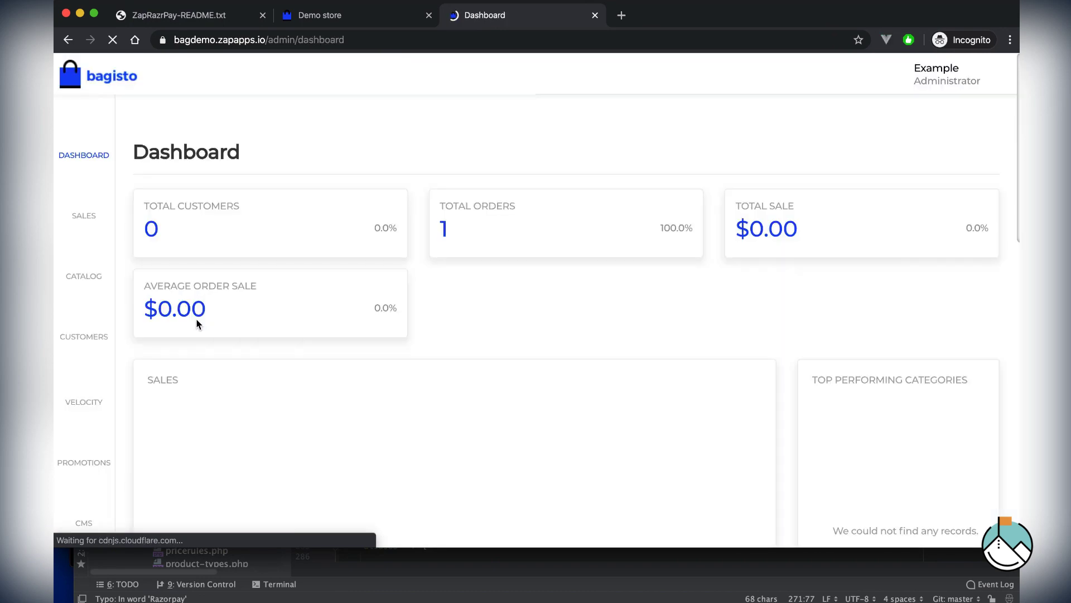
scroll(84, 430, "down", 5)
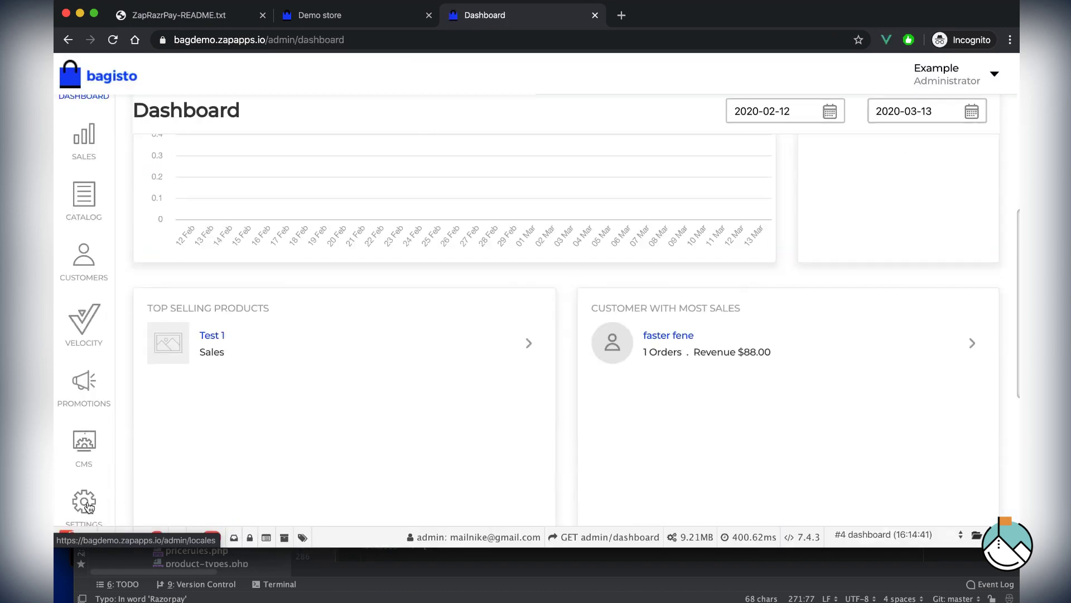
left_click(83, 506)
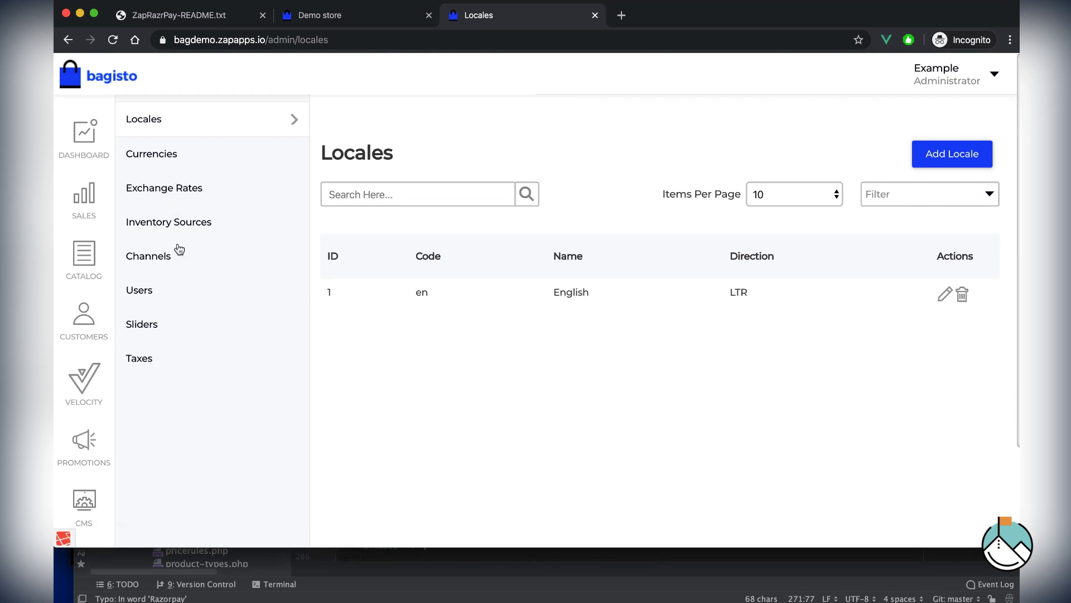
scroll(86, 400, "down", 1)
scroll(86, 401, "down", 3)
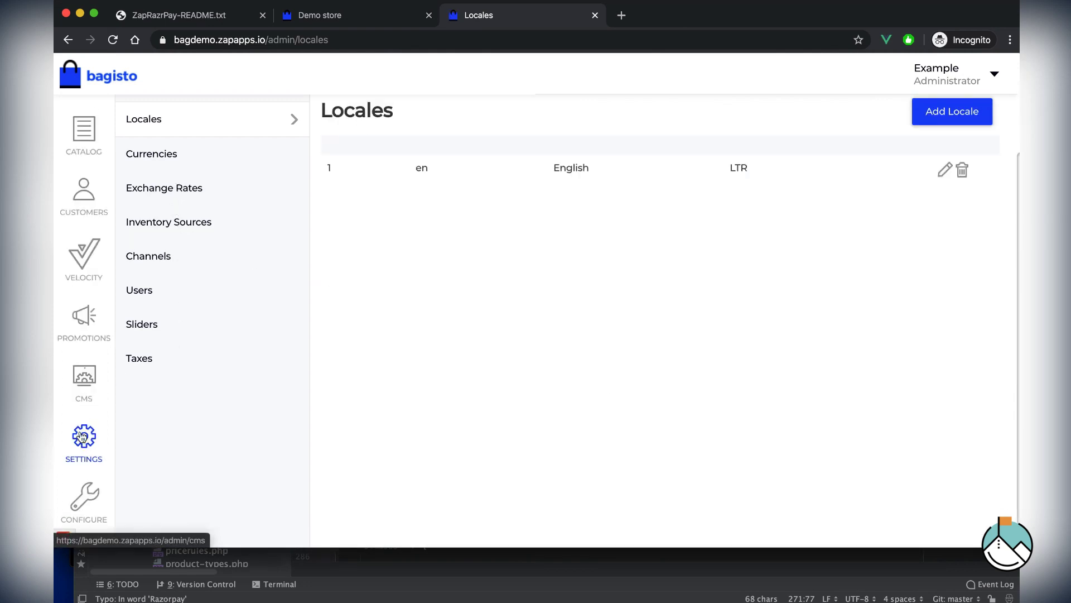
left_click(91, 500)
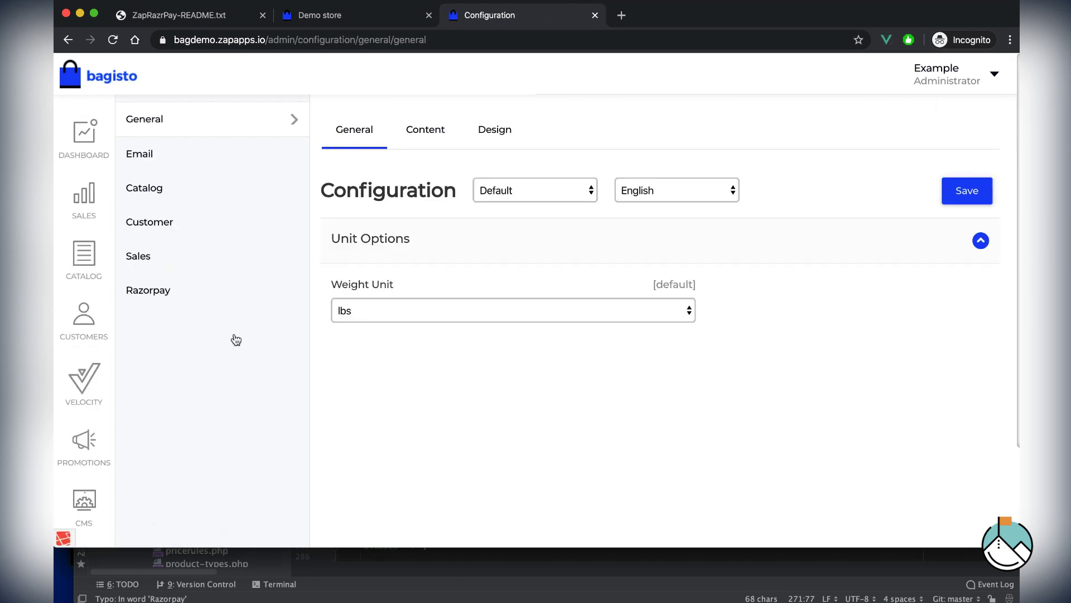
- Open the Razorpay section and review the API key, API secret and merchant name
left_click(186, 295)
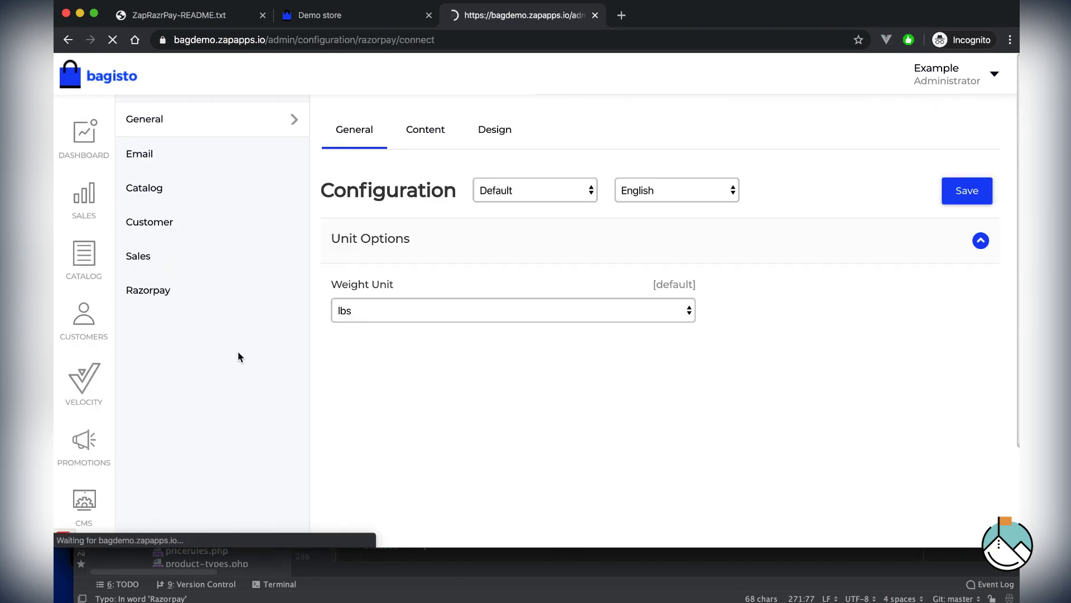
scroll(405, 427, "down", 2)
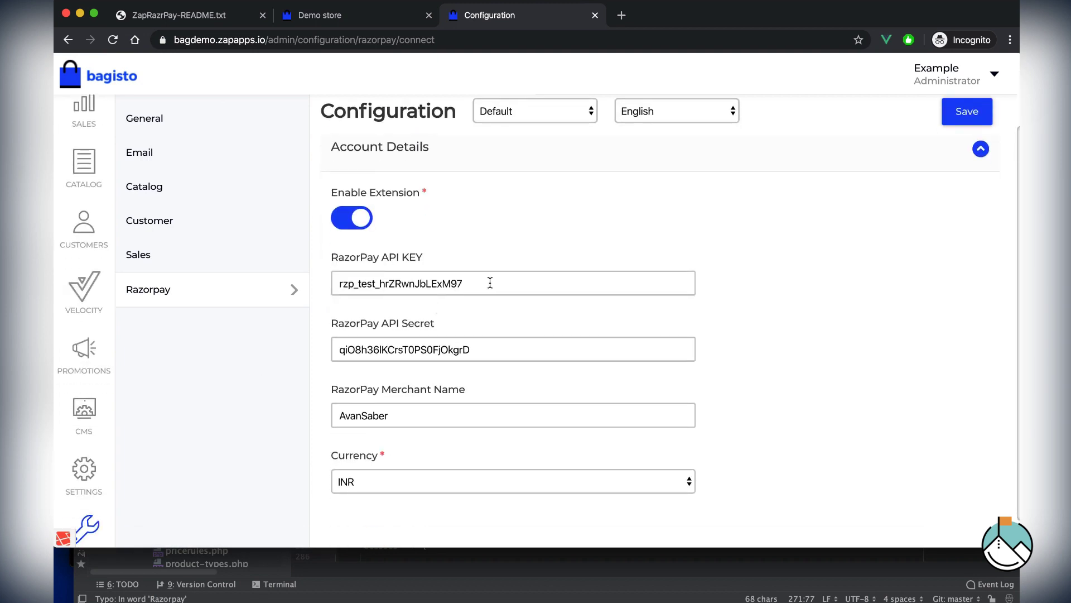
left_click_drag(490, 283, 313, 283)
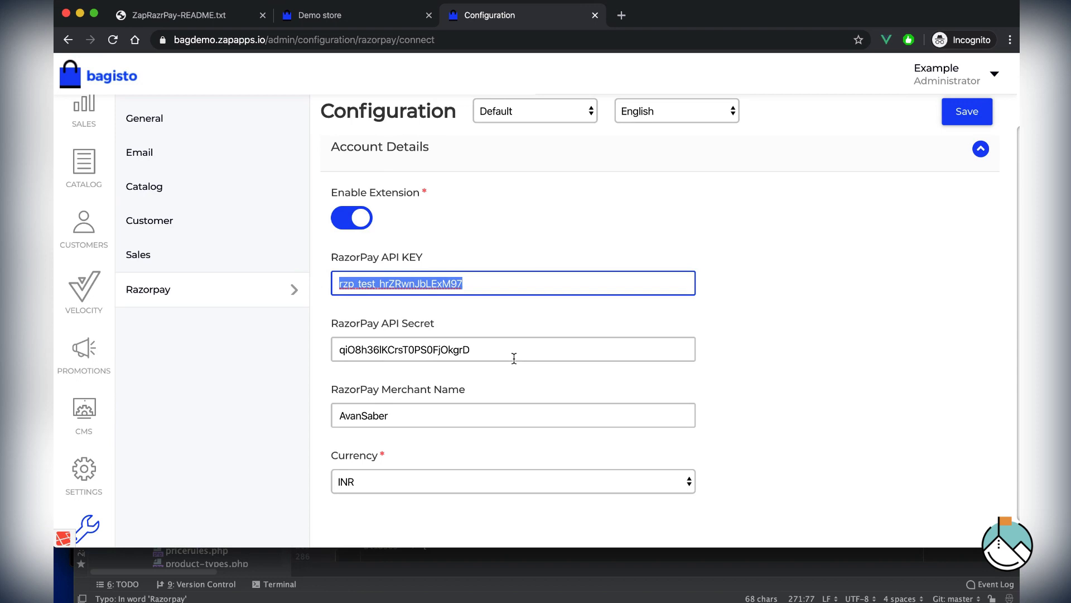
left_click_drag(502, 349, 268, 347)
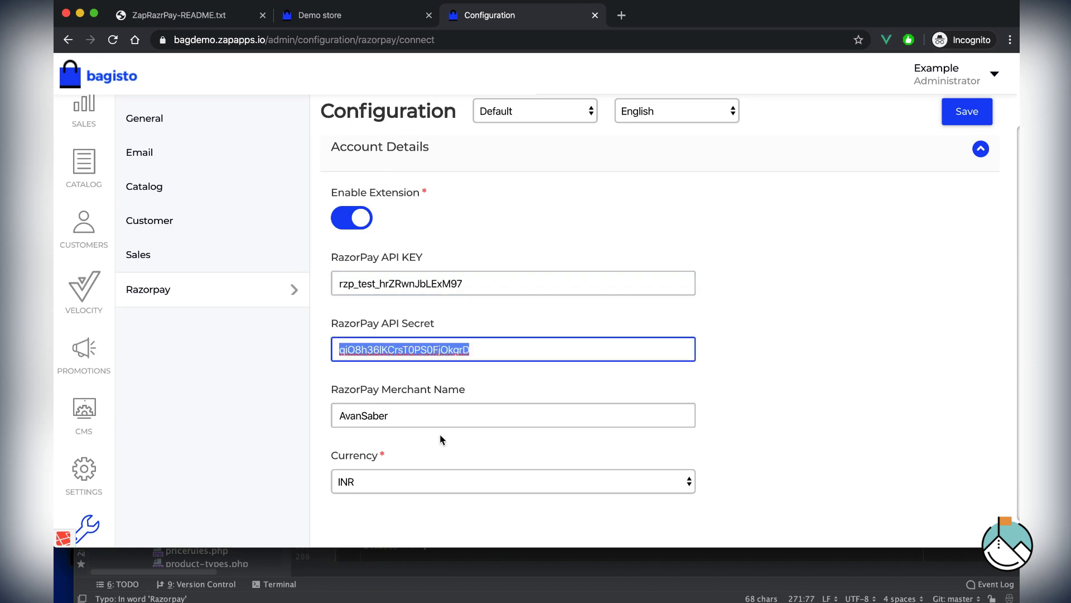
left_click_drag(419, 415, 281, 415)
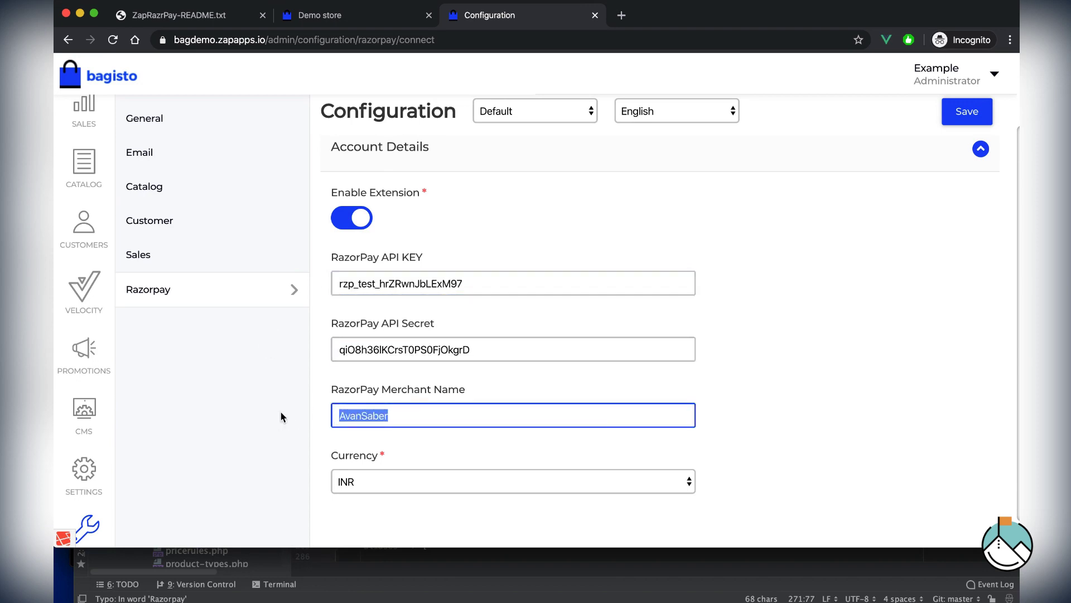
scroll(281, 413, "down", 1)
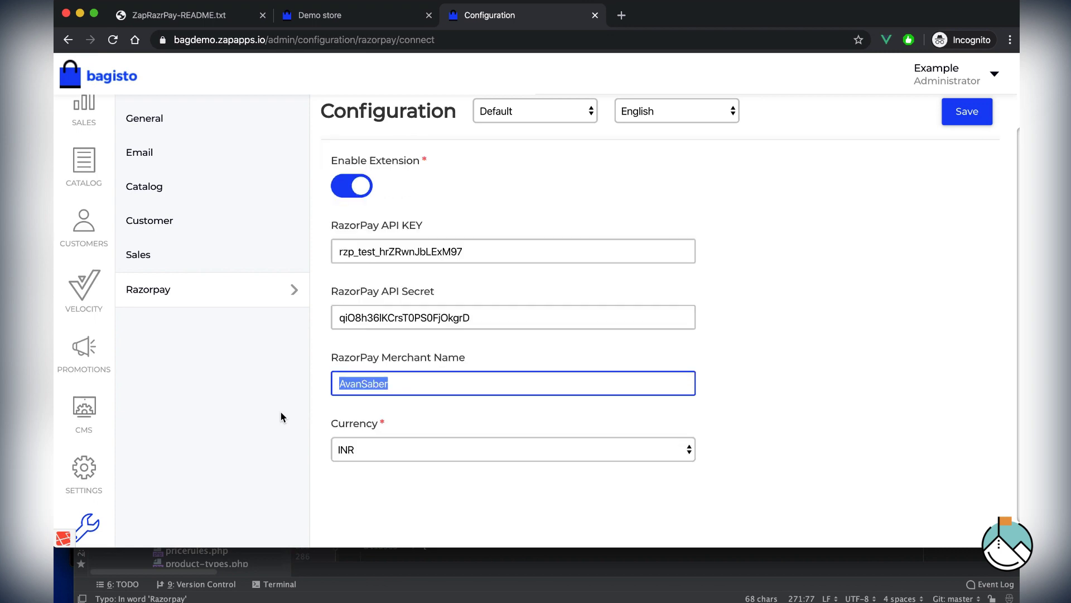
- Keep INR as currency, toggle Enable Extension on, and switch to the Demo store
left_click(437, 455)
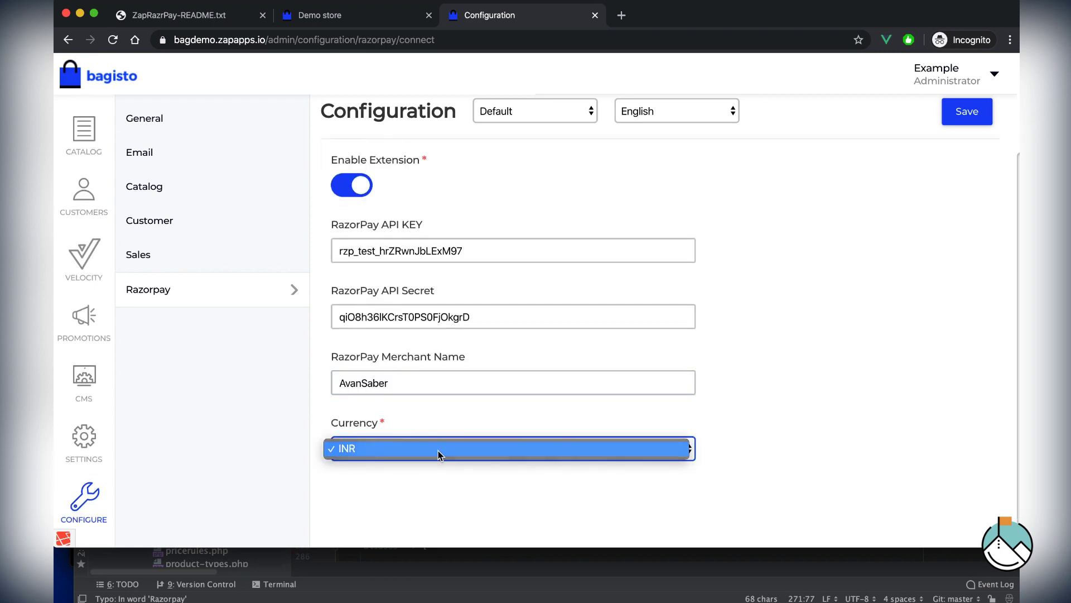
left_click(437, 454)
left_click(402, 451)
left_click(403, 452)
scroll(808, 375, "up", 3)
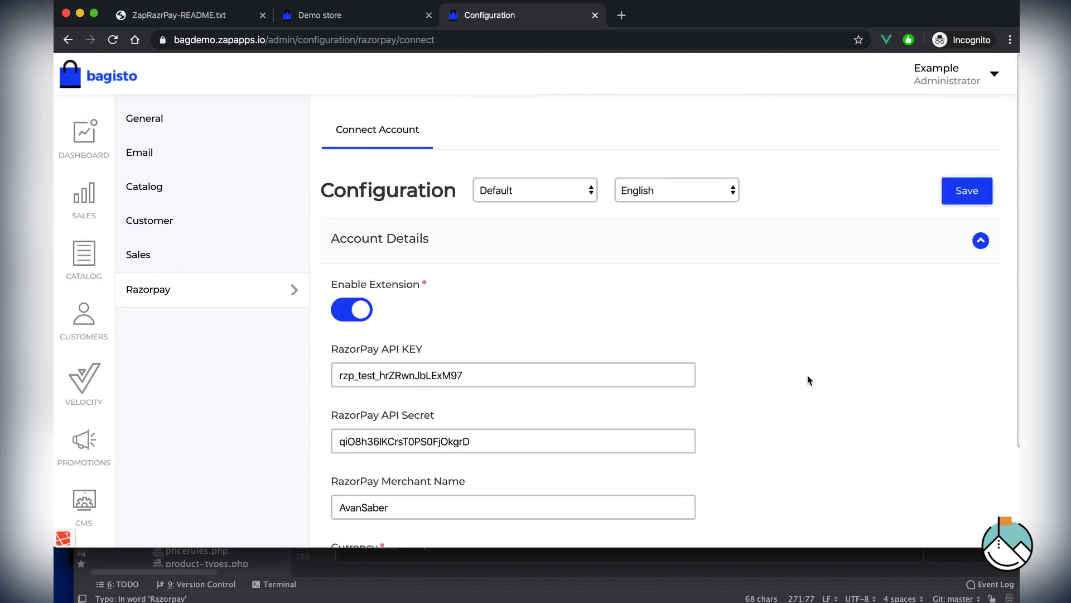
left_click(348, 314)
left_click(359, 16)
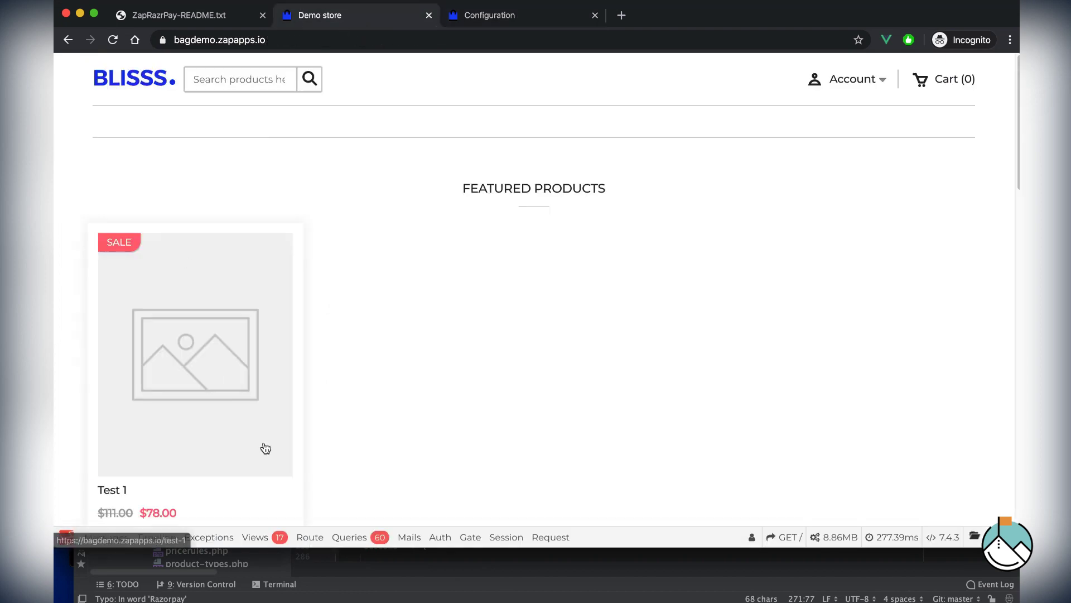
scroll(263, 445, "down", 3)
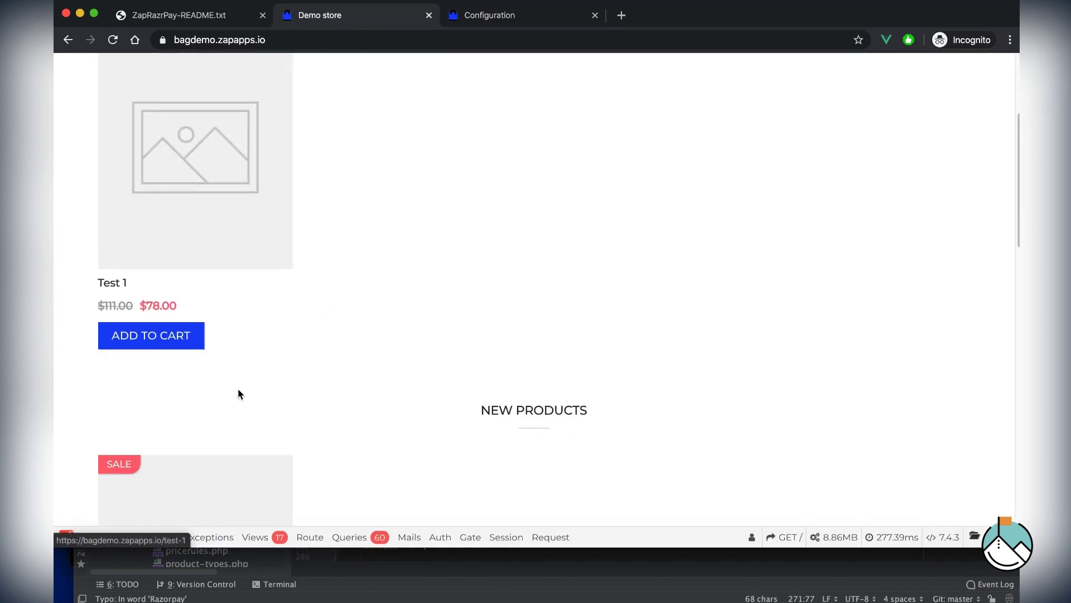
- Add Test 1 ($78.00) to the cart and proceed to checkout from the cart dropdown
left_click(185, 343)
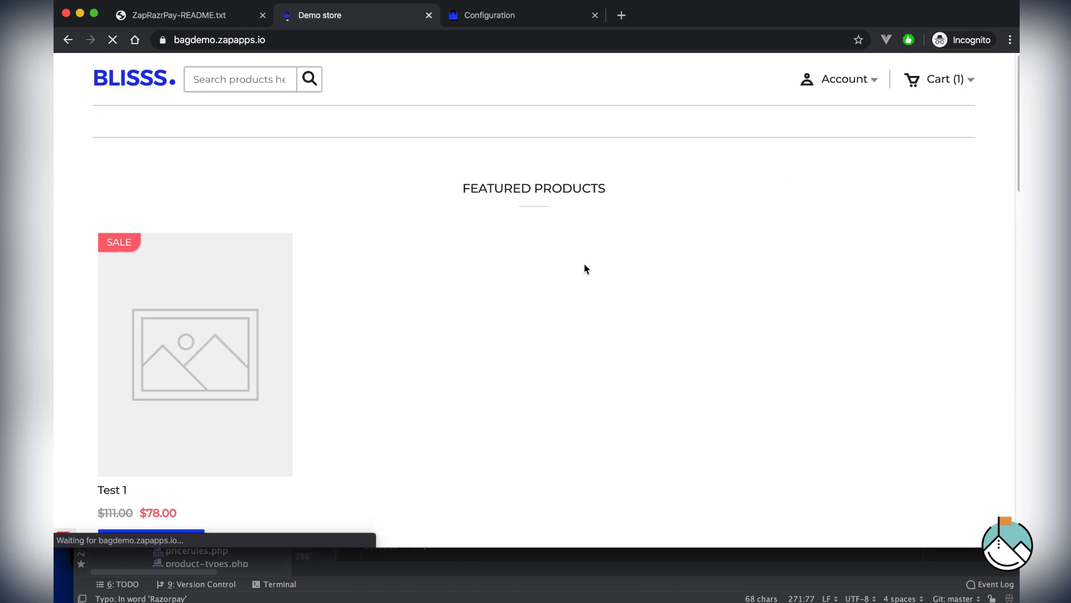
left_click(995, 77)
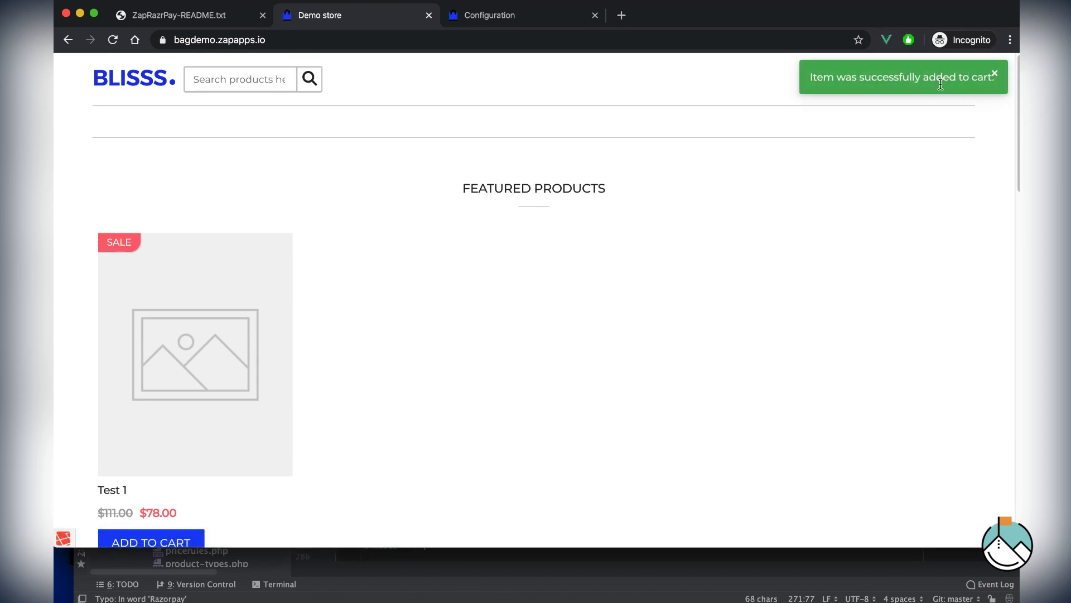
left_click(938, 83)
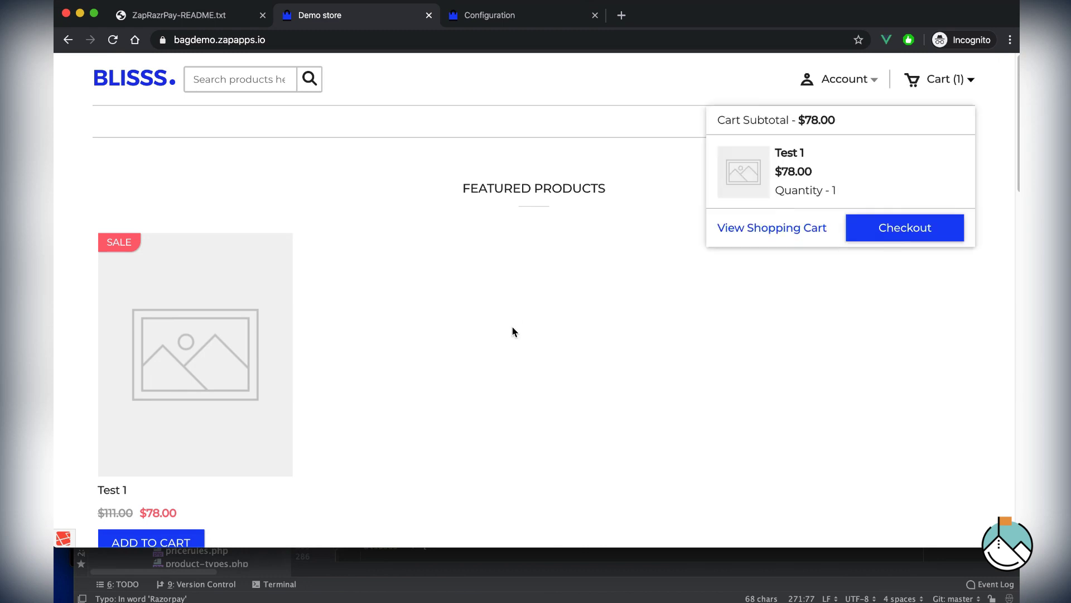
left_click(908, 228)
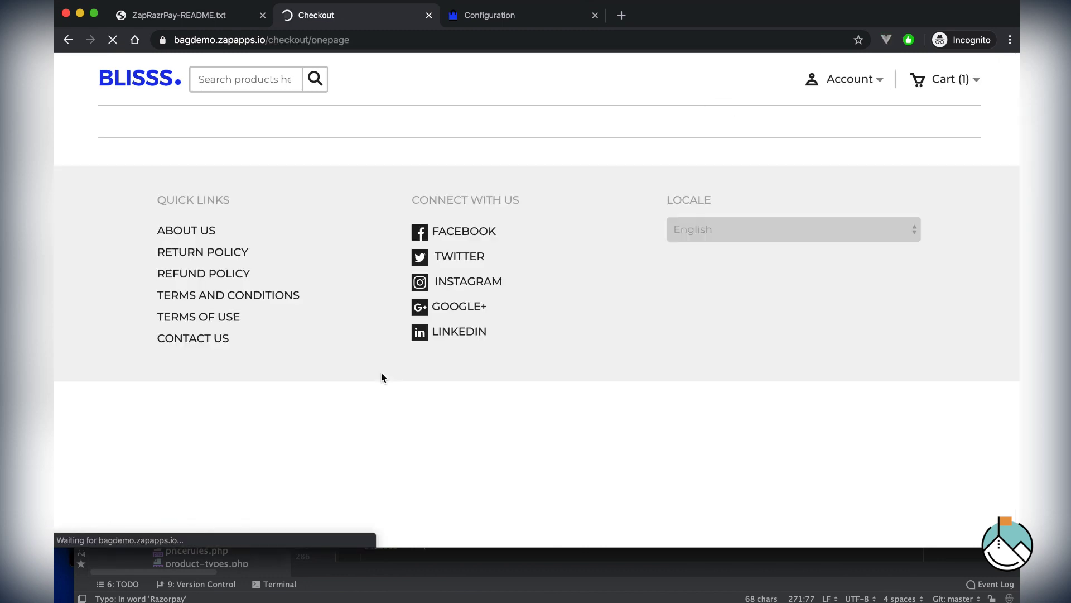
scroll(544, 421, "down", 3)
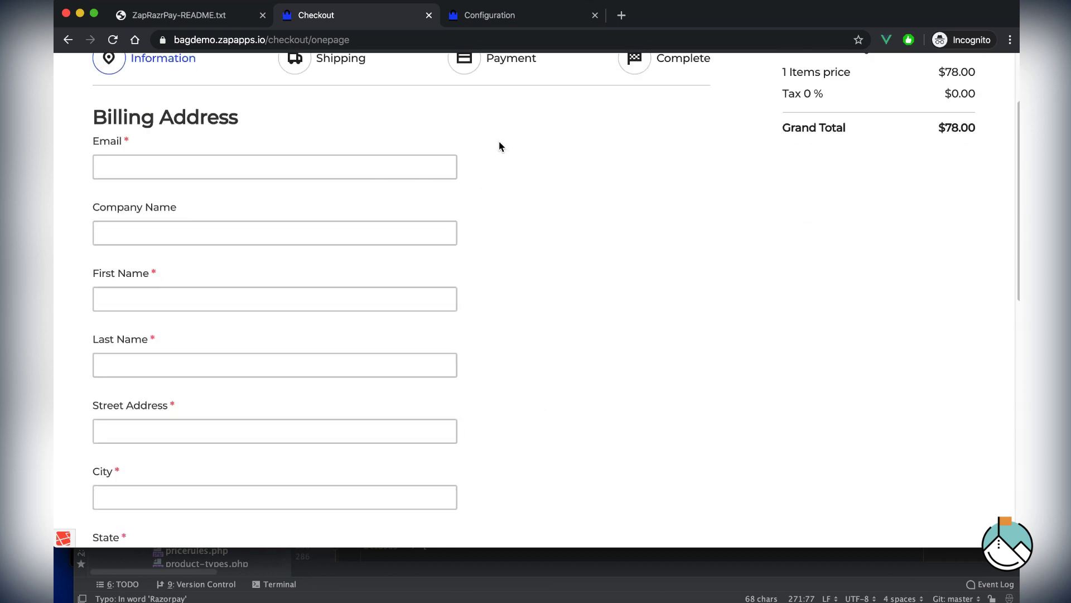
scroll(499, 147, "up", 3)
- Enter the billing email, company name, first name and last name
left_click(274, 278)
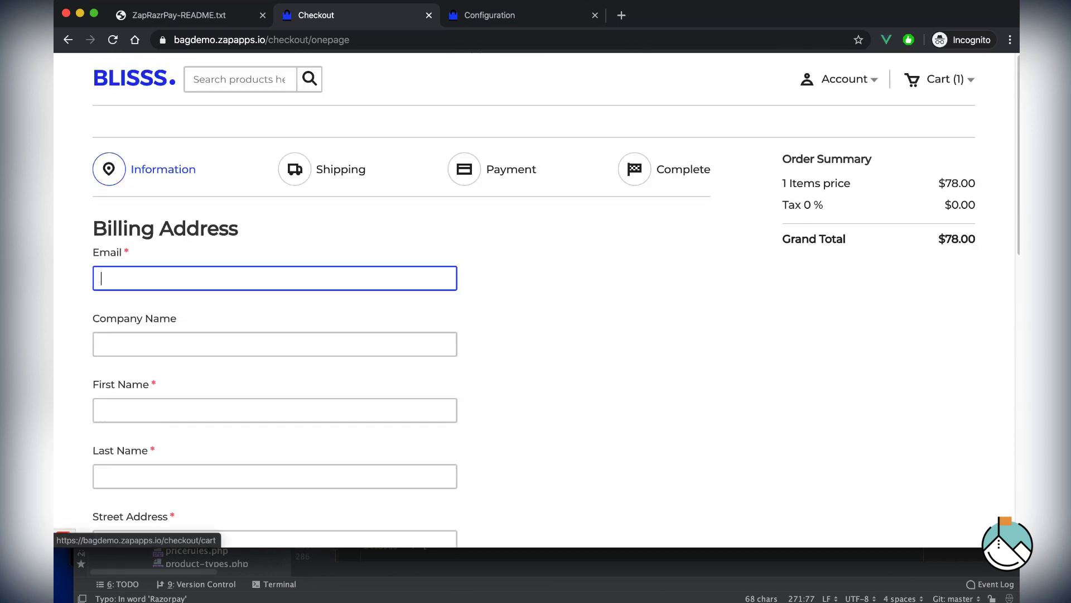
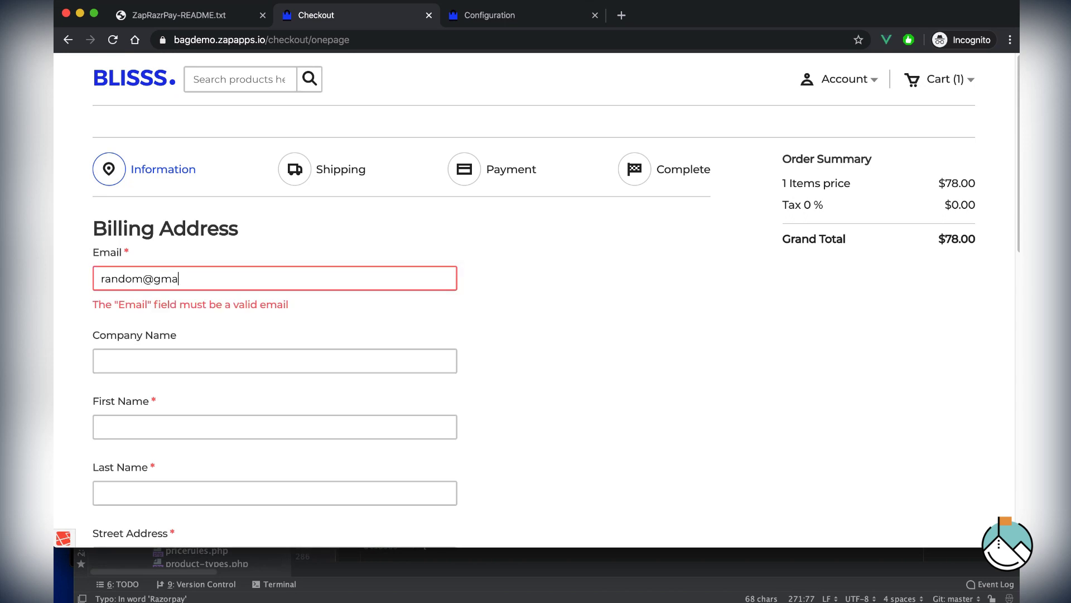
key("Tab")
type("rand")
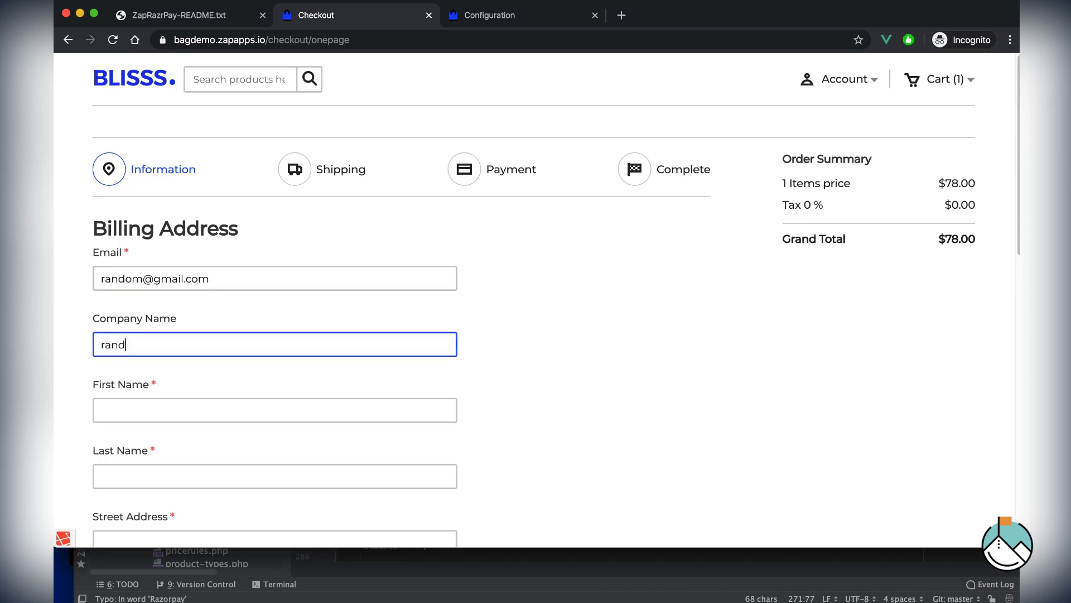
type("om 1")
key("Tab")
type("n")
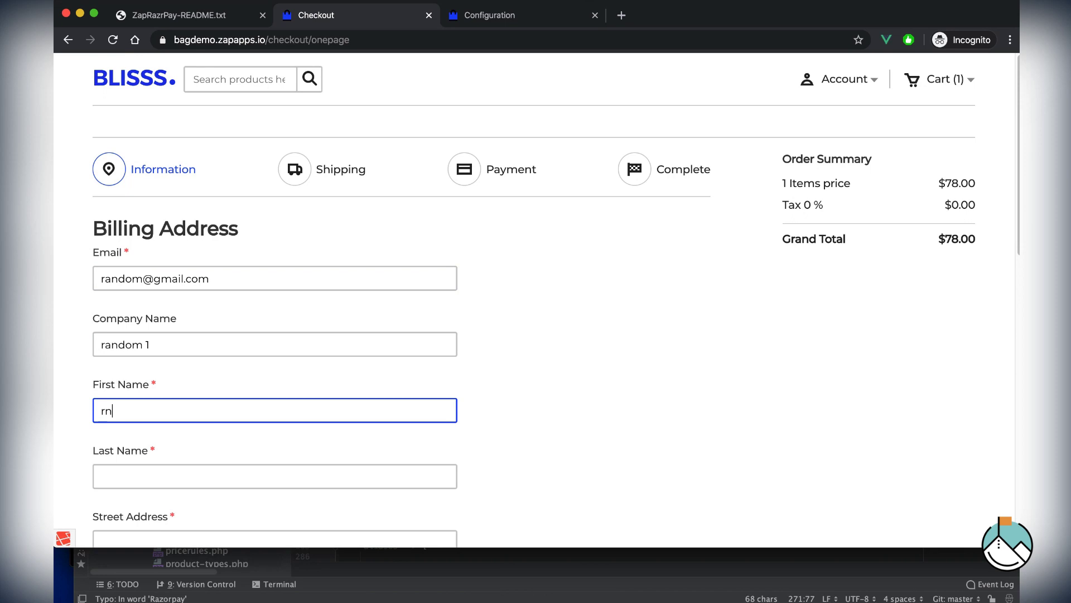
type("dom")
type(" name")
key("Tab")
type("ndom")
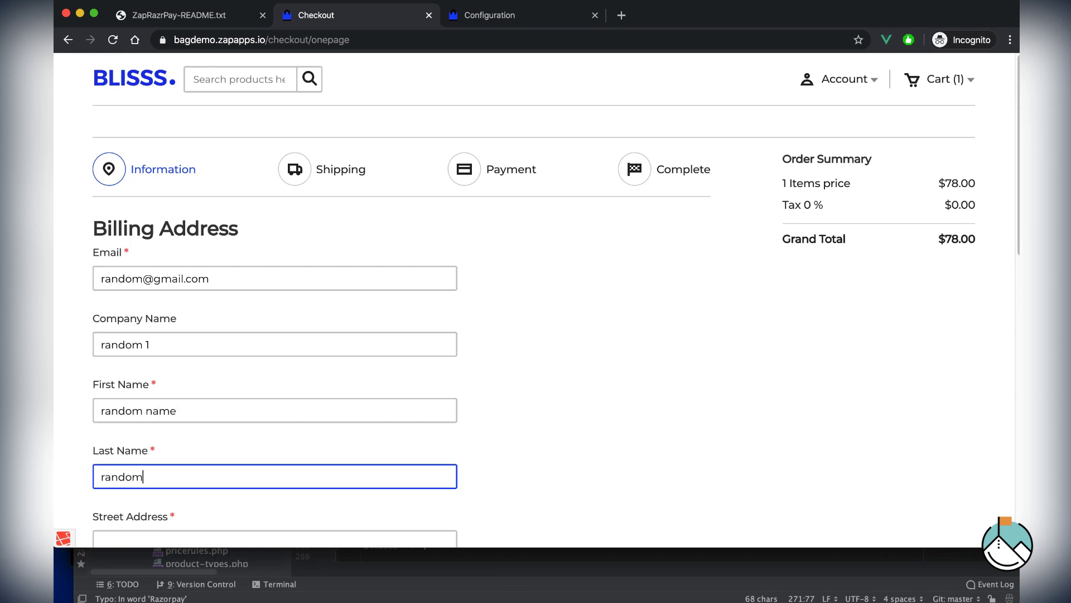
type(" name")
- Enter street, city, state, postcode 324234, U.S. Virgin Islands and the telephone number
key("Tab")
type("random")
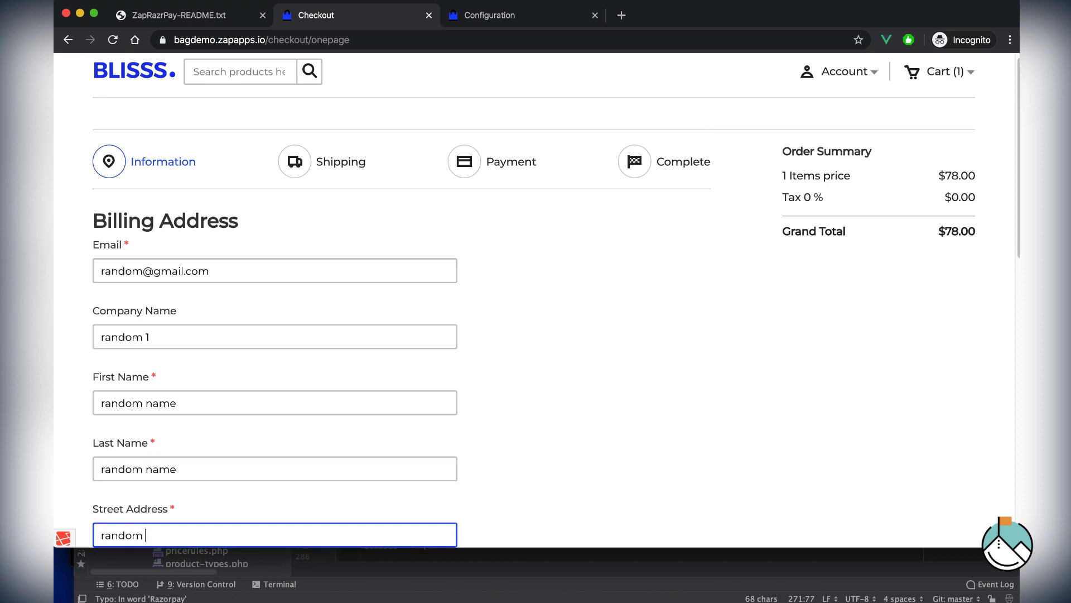
type(" address")
scroll(275, 335, "down", 5)
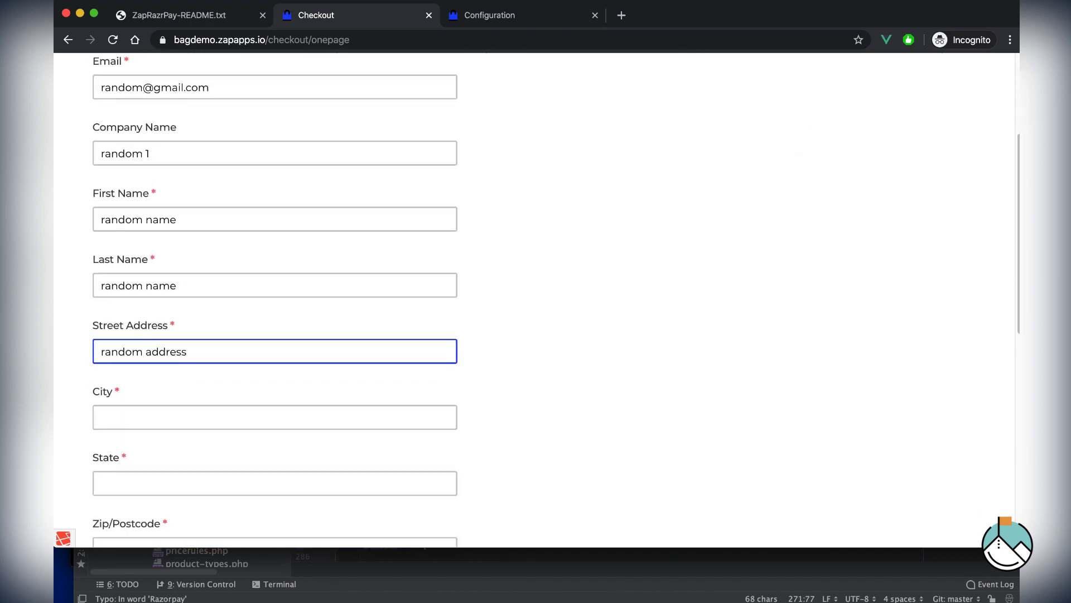
scroll(274, 335, "down", 3)
scroll(275, 335, "up", 1)
key("Tab")
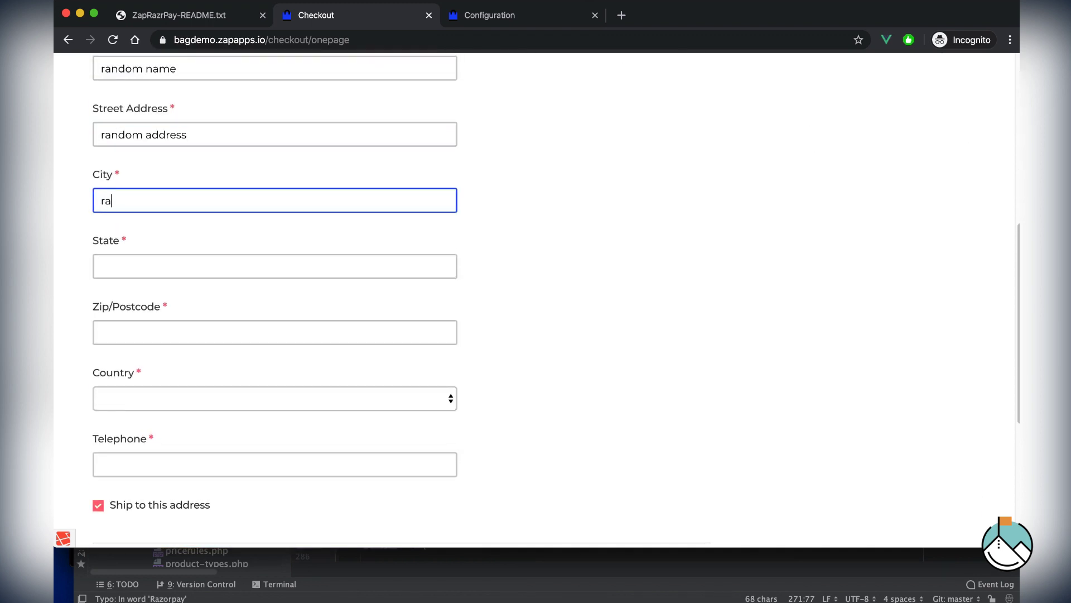
type("ndom city")
key("Tab")
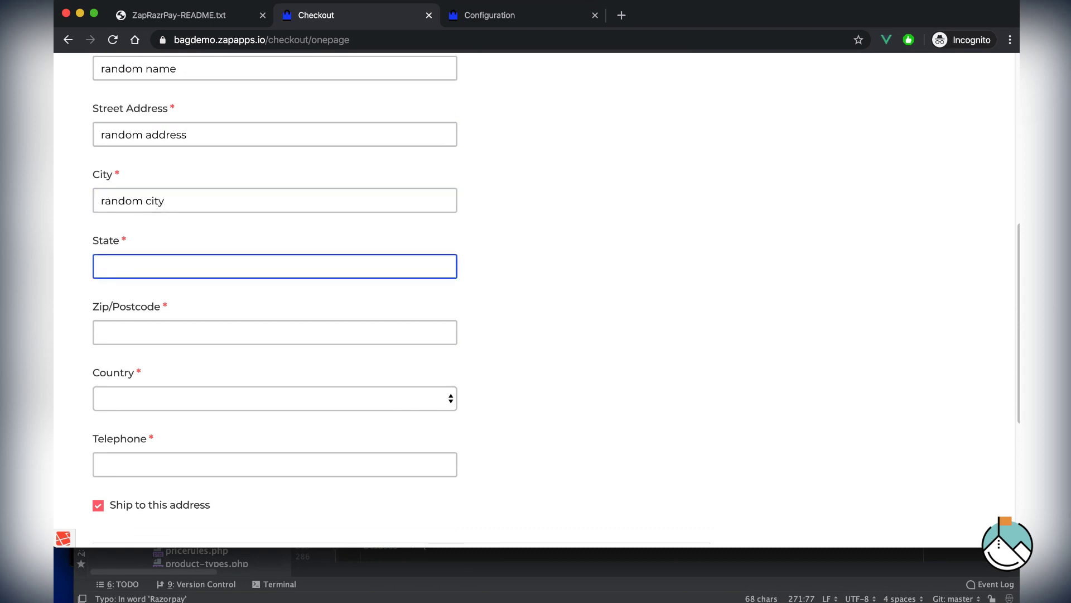
type("random state")
key("Tab")
type("324234")
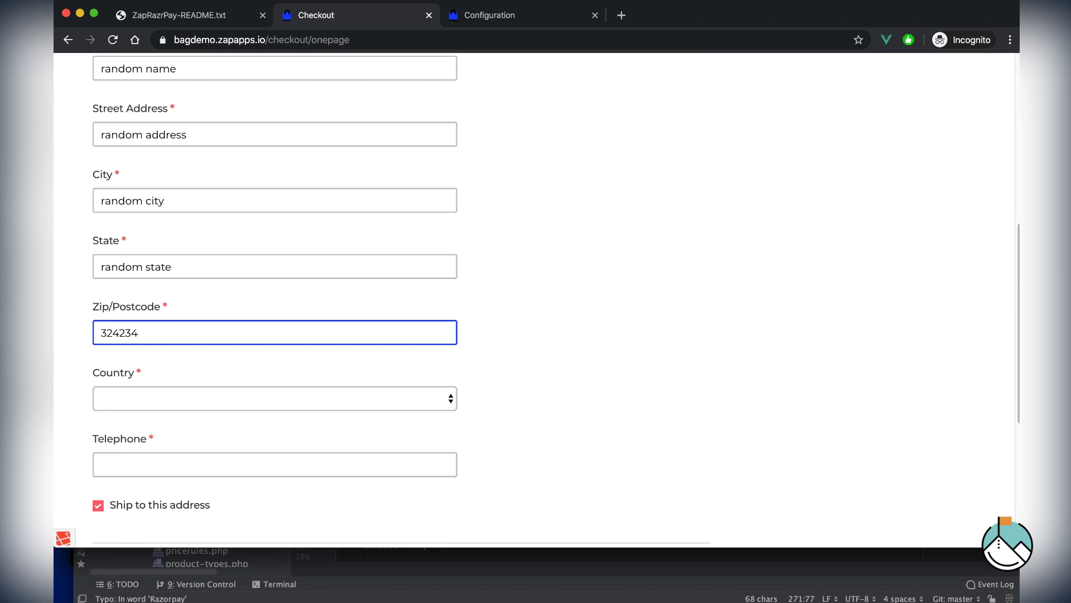
key("Tab")
type("u")
key("Tab")
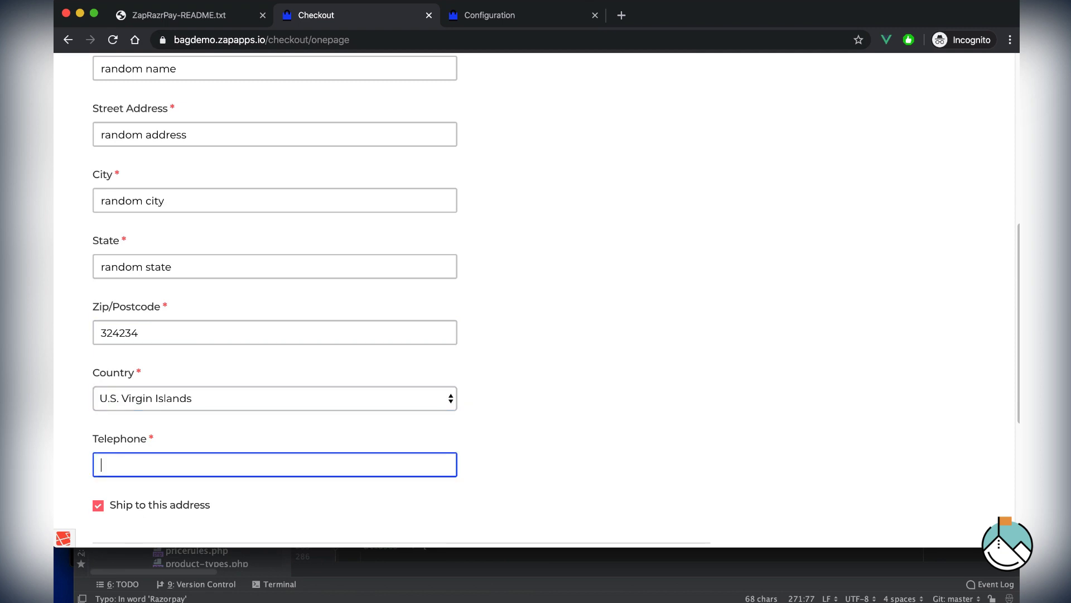
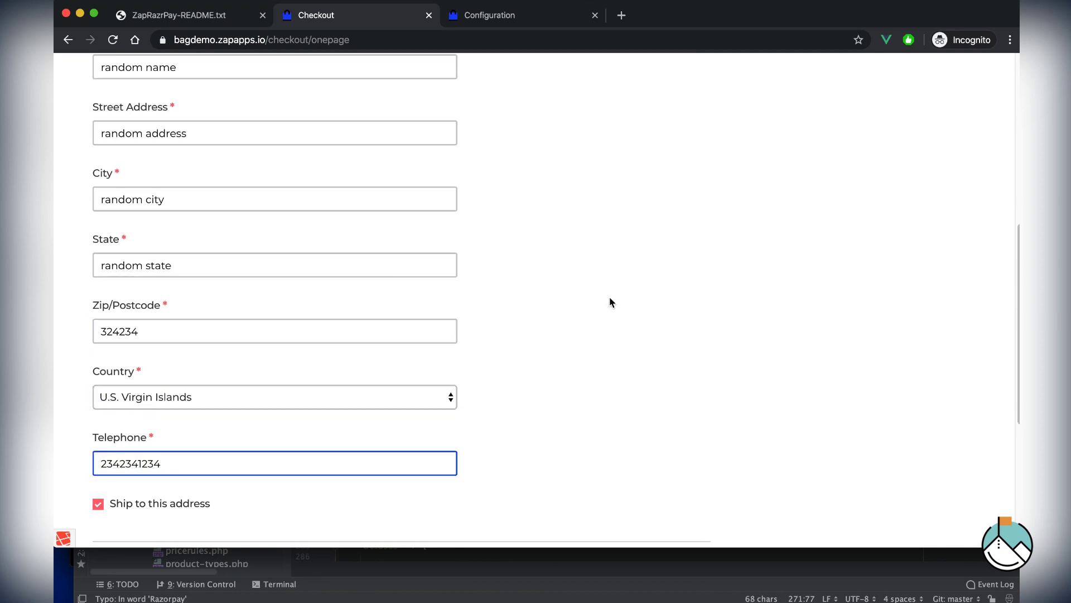
scroll(611, 260, "down", 3)
- Continue past the billing address and Flat Rate shipping, choosing Razorpay as payment
left_click(132, 424)
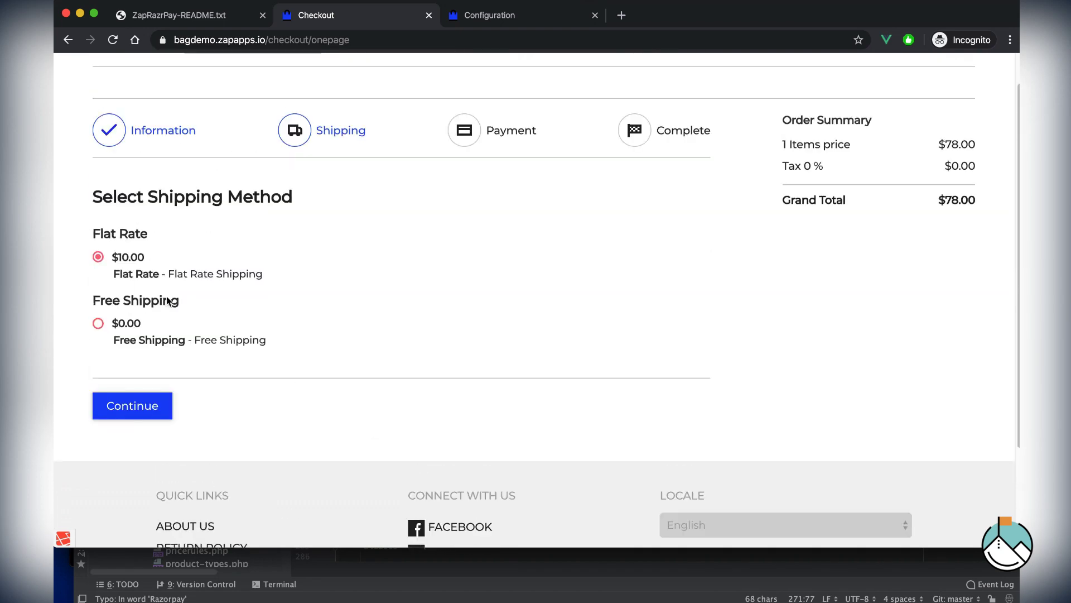
left_click(129, 412)
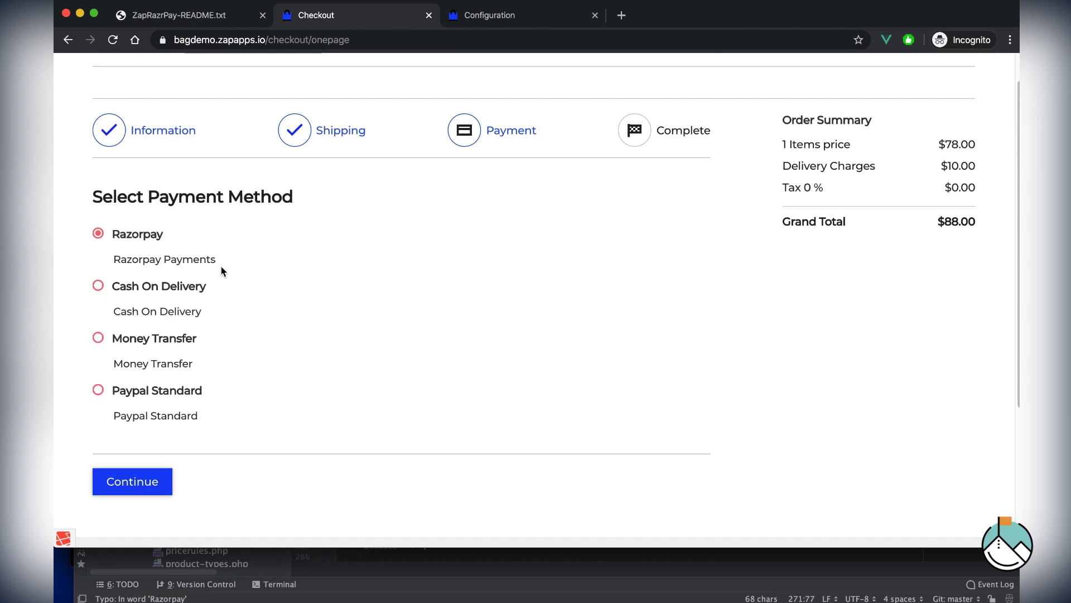
left_click(133, 481)
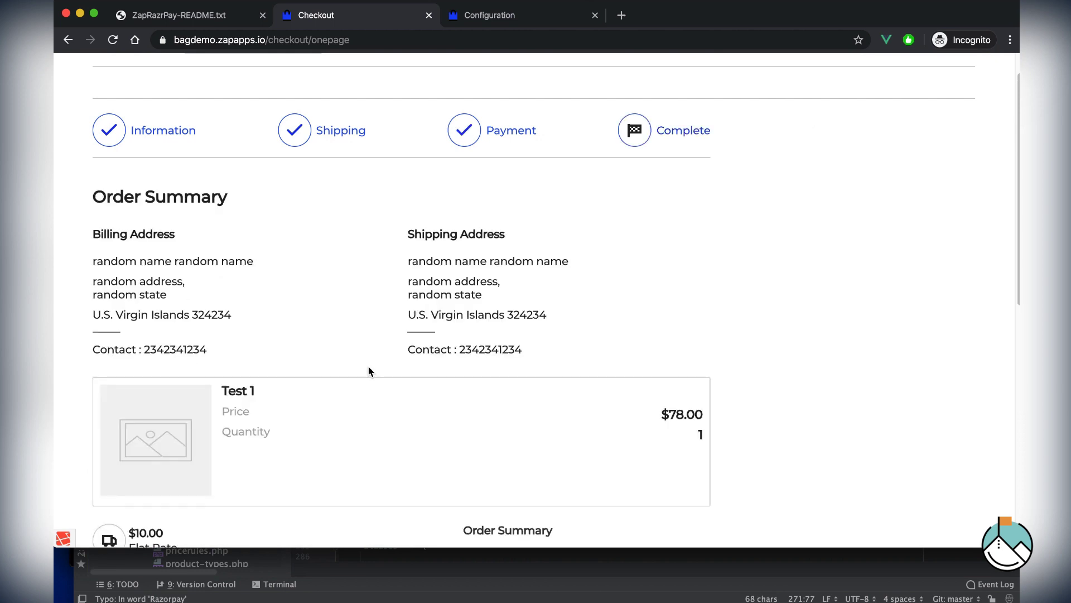
scroll(369, 371, "down", 5)
scroll(362, 469, "down", 1)
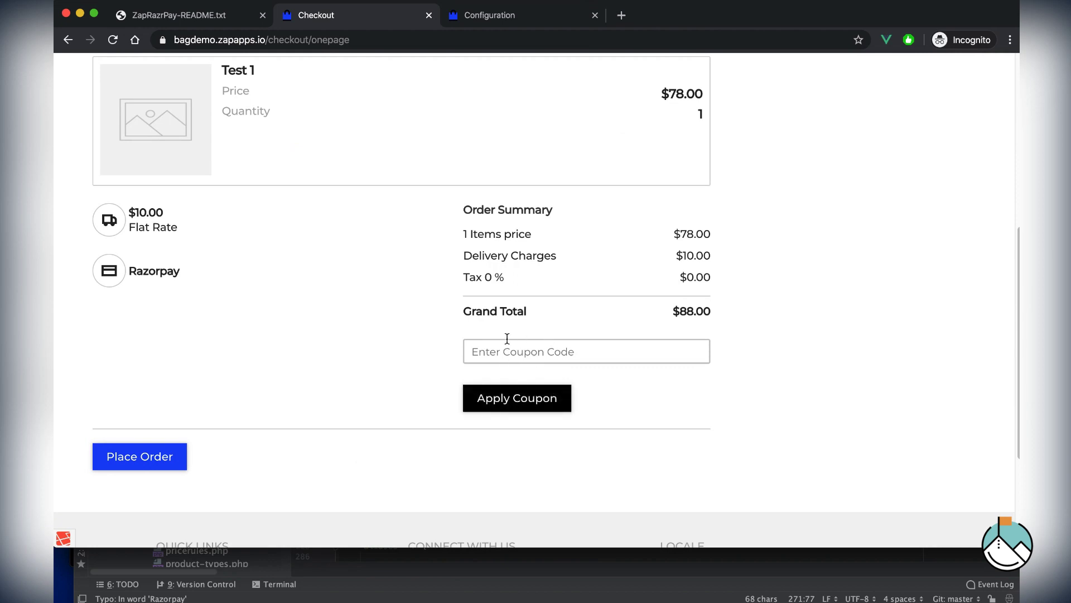
- Place the order and bring up Razorpay Checkout for ₹88, filling in the customer's contact details
left_click(153, 466)
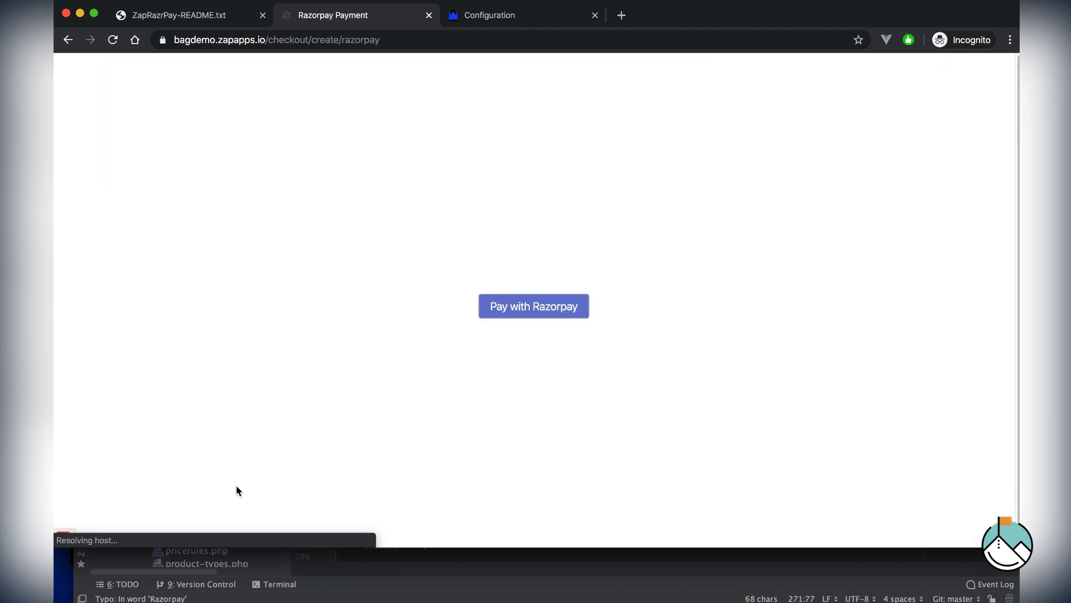
left_click(530, 308)
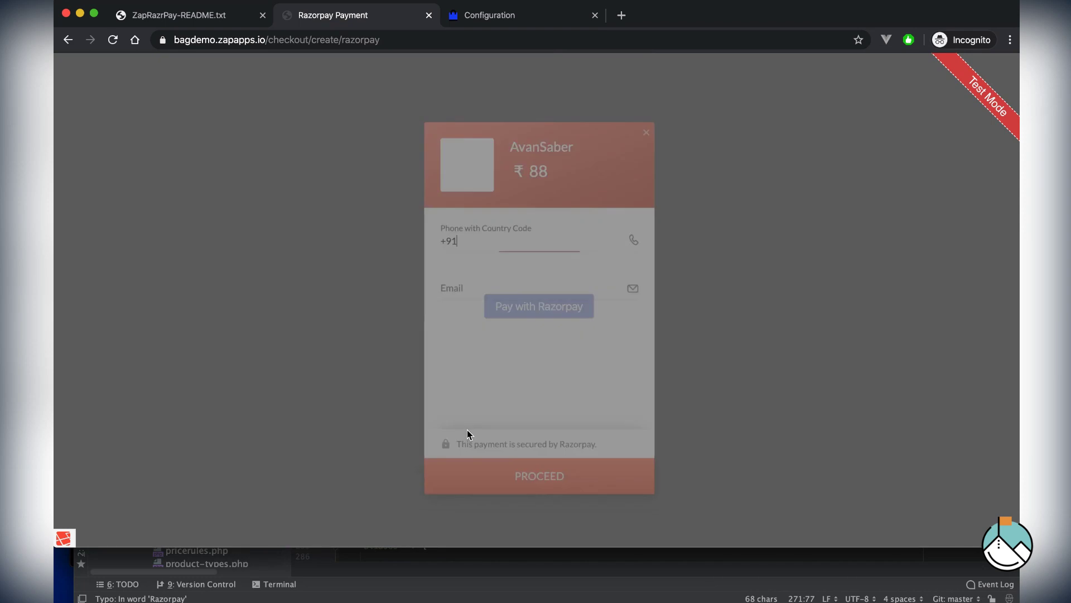
type("345234")
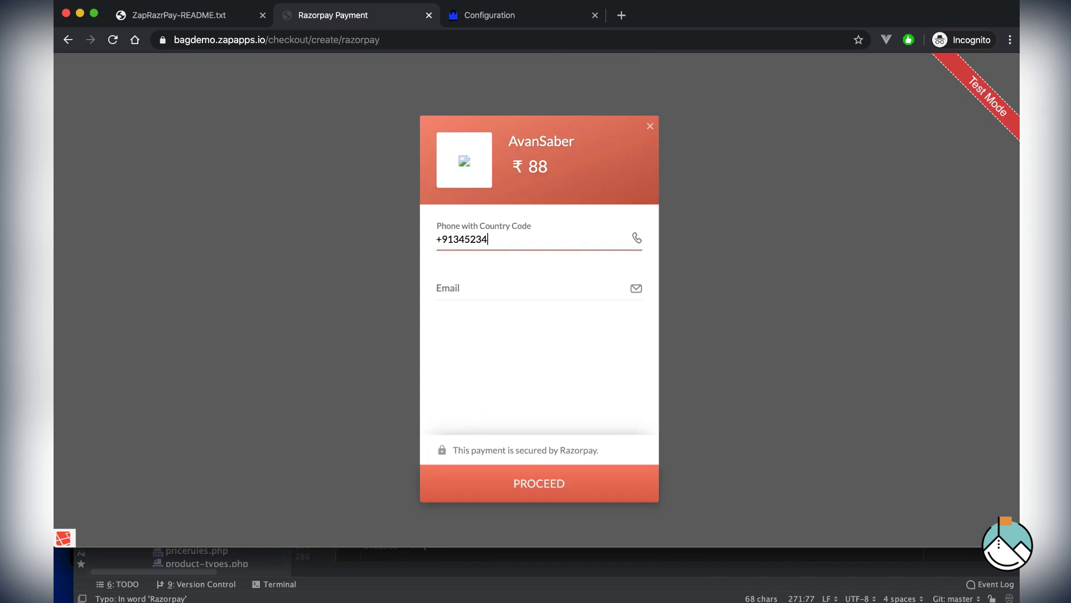
type("242")
left_click(490, 291)
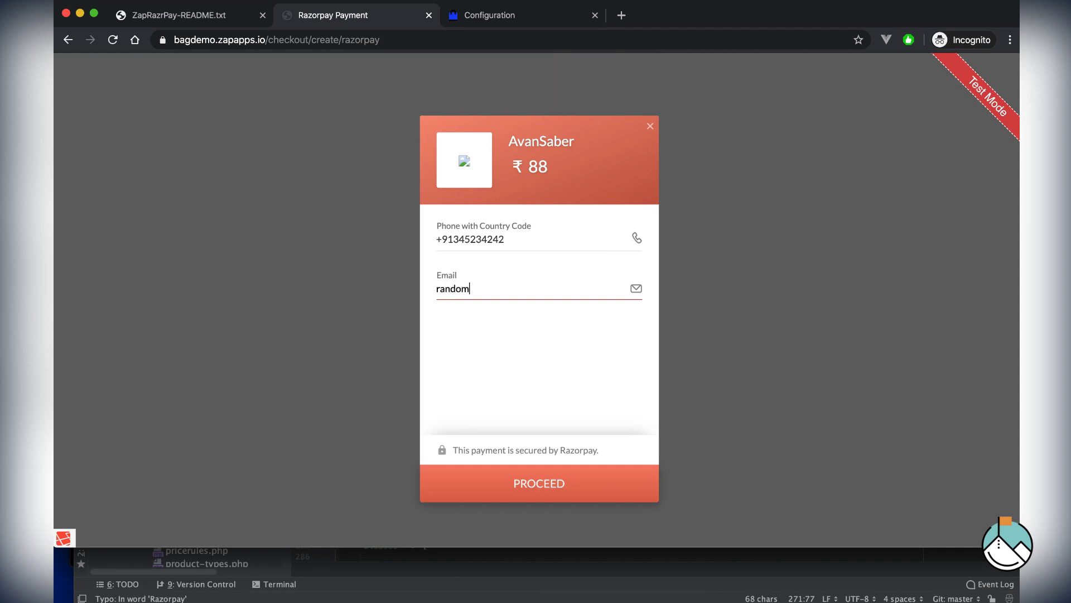
- Submit the contact details, choose Card payment, and enter the test card and holder name
left_click(540, 483)
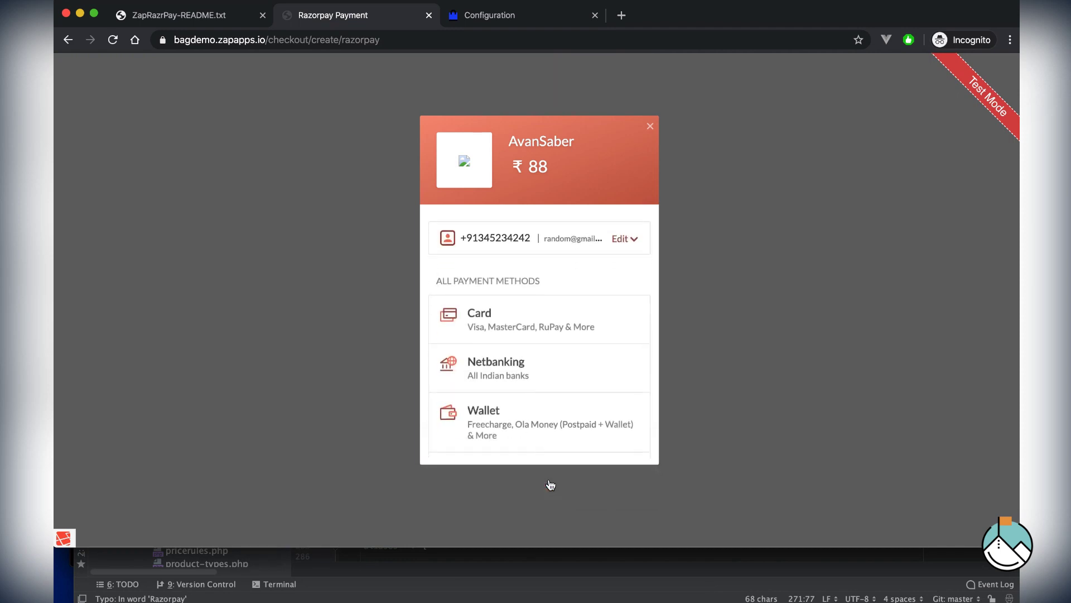
left_click(525, 328)
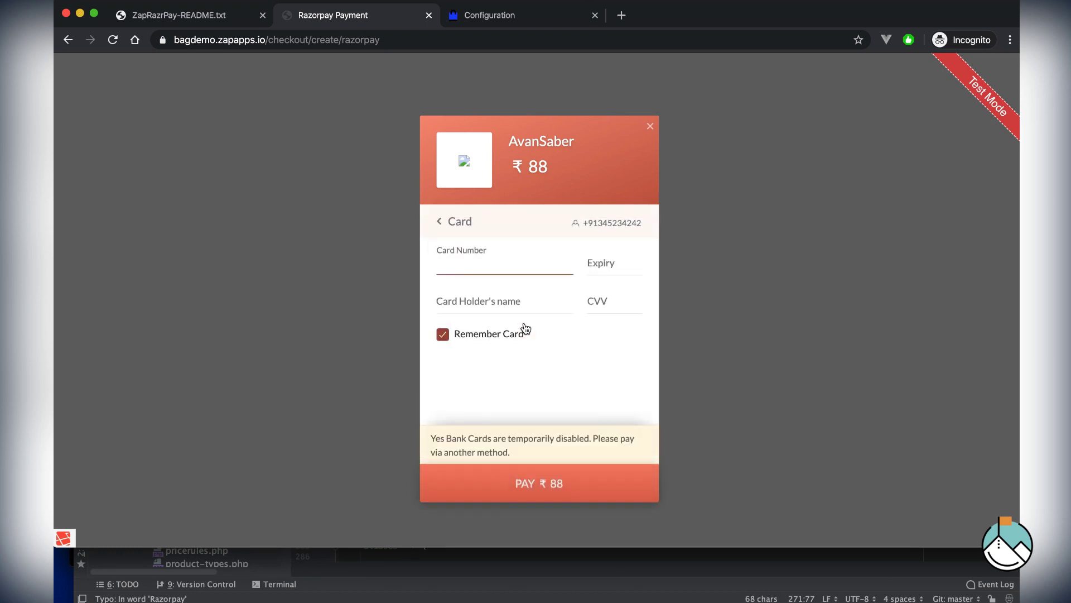
type("4111 ")
type("11")
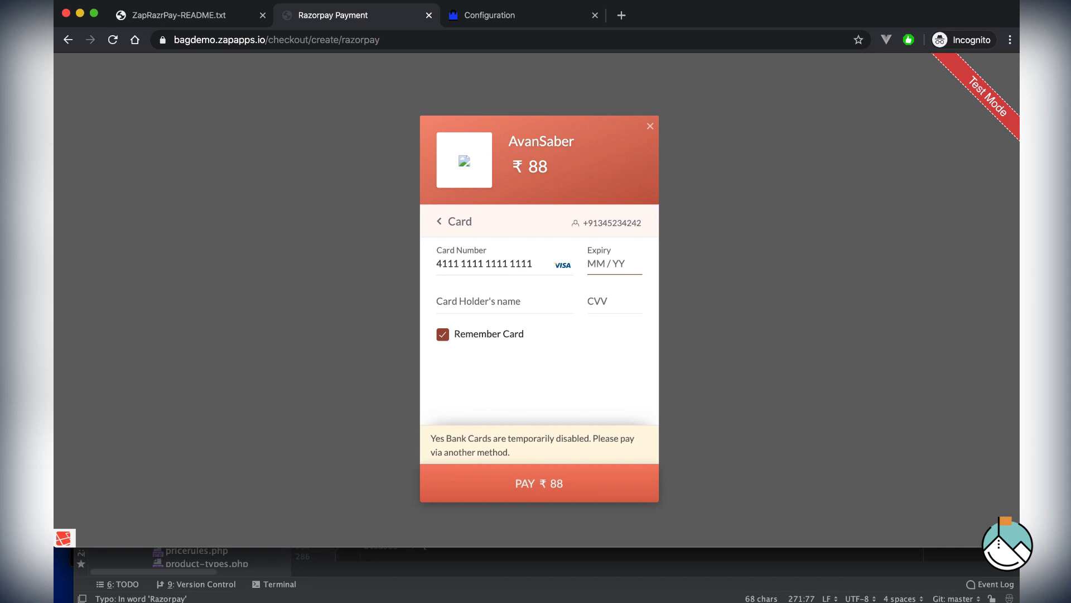
type("11 / 21")
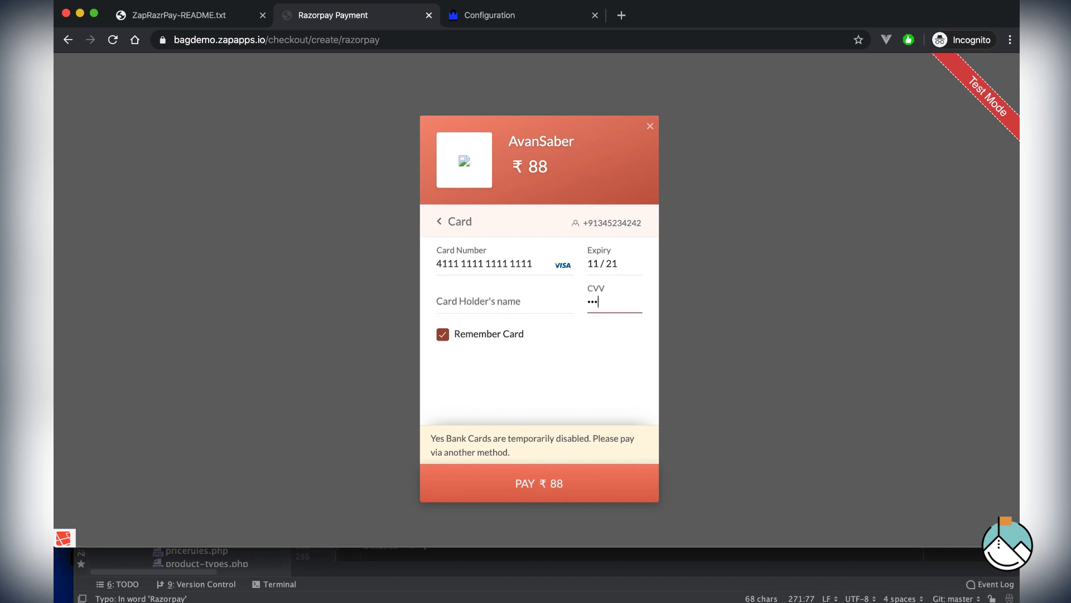
left_click(539, 483)
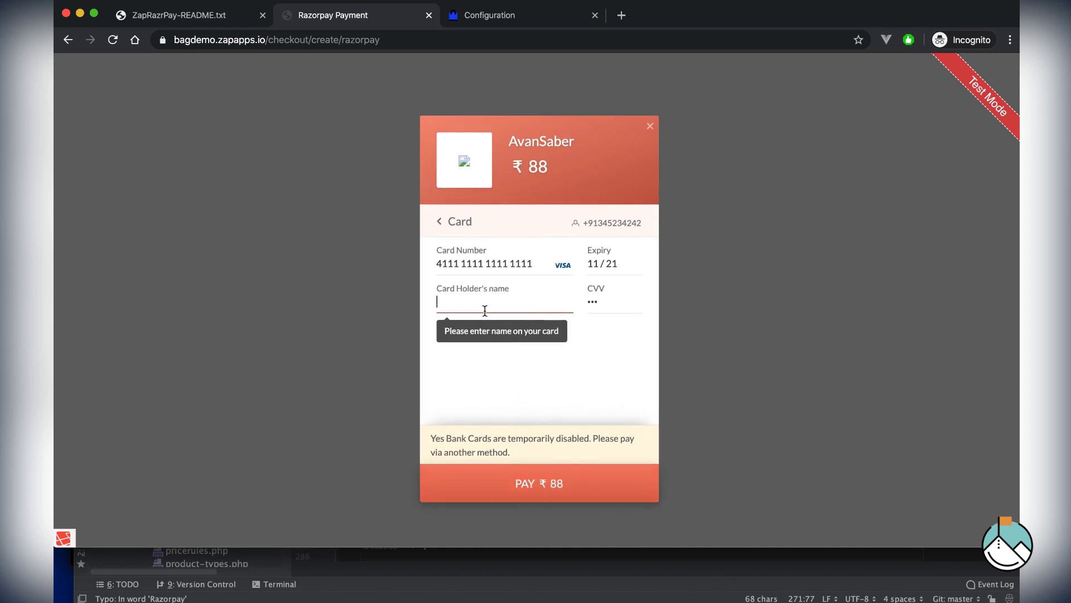
type("Random N")
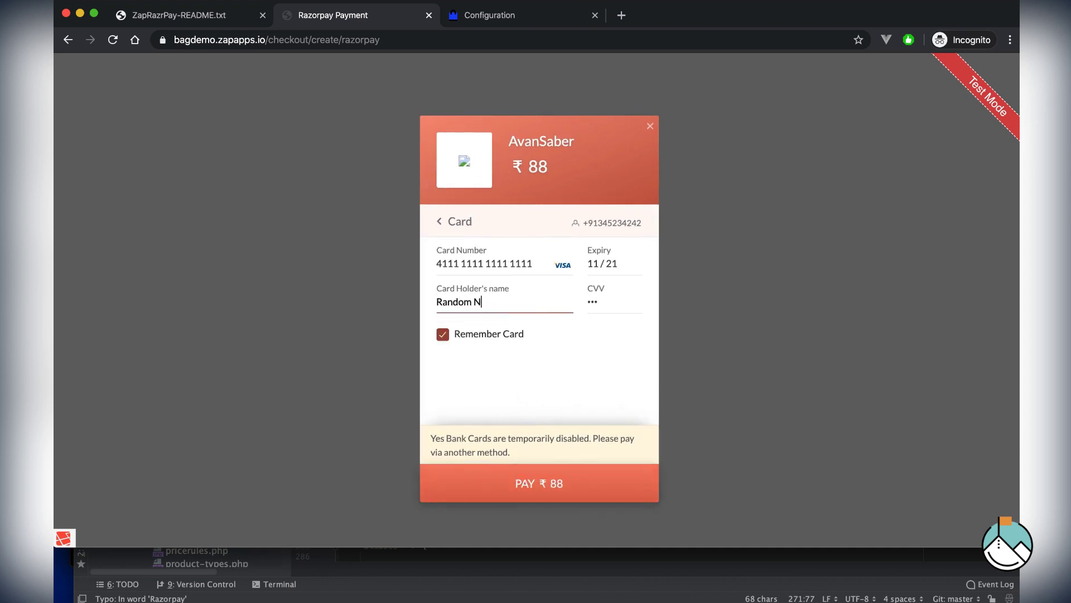
type("ame")
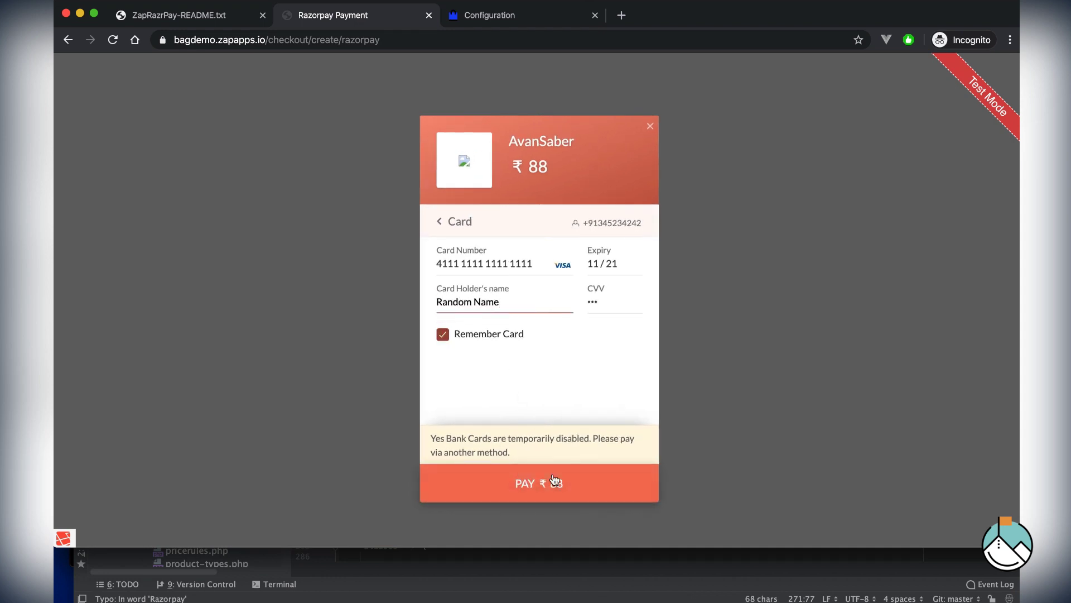
- Untick Remember Card, pay the ₹88, and mark the payment Success on the demo bank page
left_click(500, 337)
left_click(527, 482)
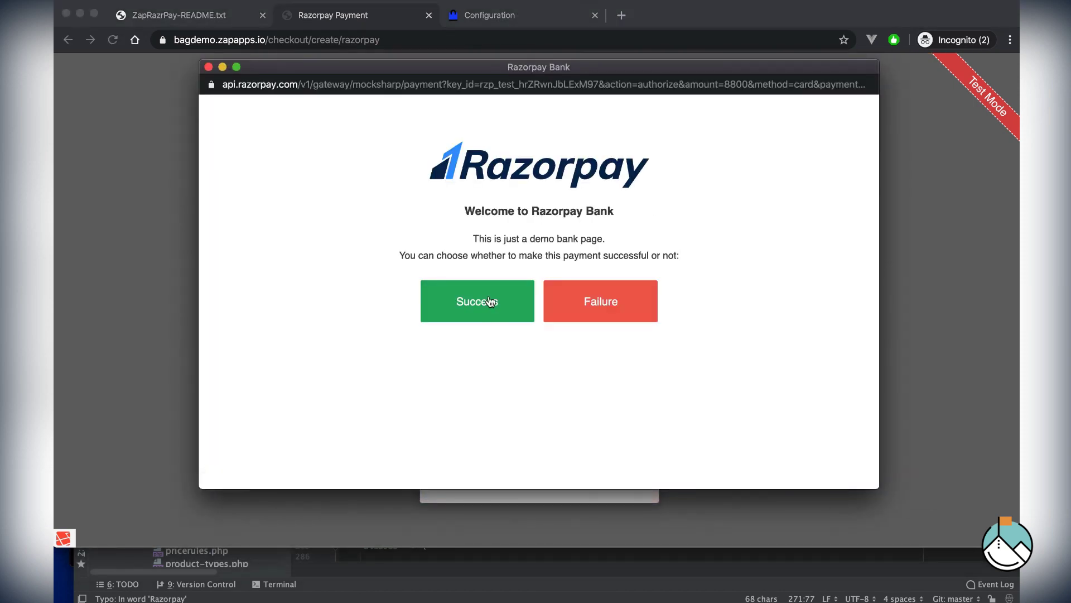
left_click(492, 308)
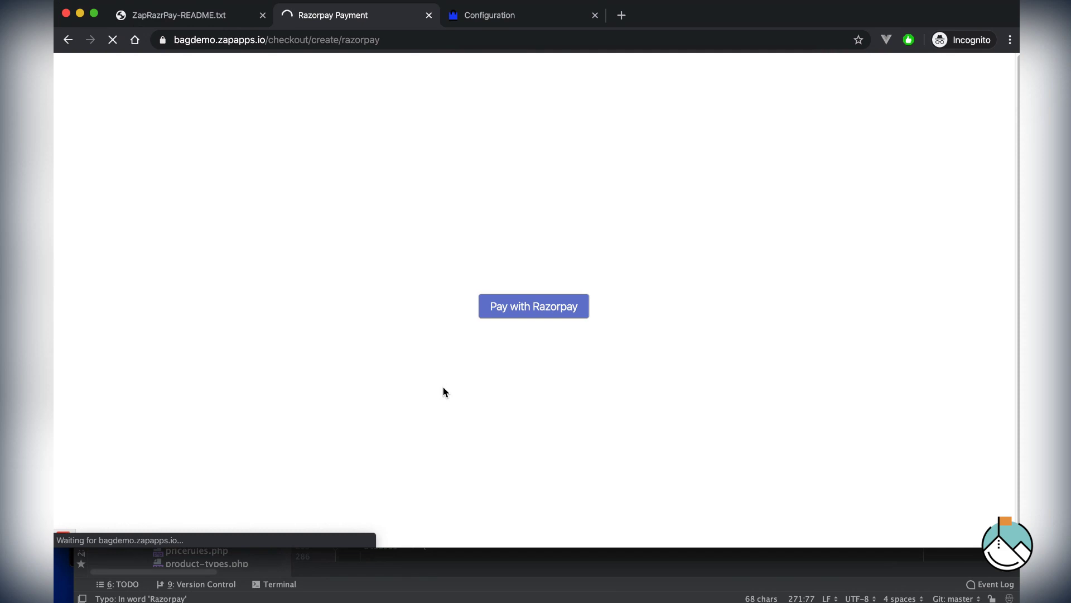
- Select the order confirmation text, then browse Payments, Payment Links and announcements in Razorpay Dashboard
left_click_drag(93, 159, 442, 202)
key("ctrl+Tab")
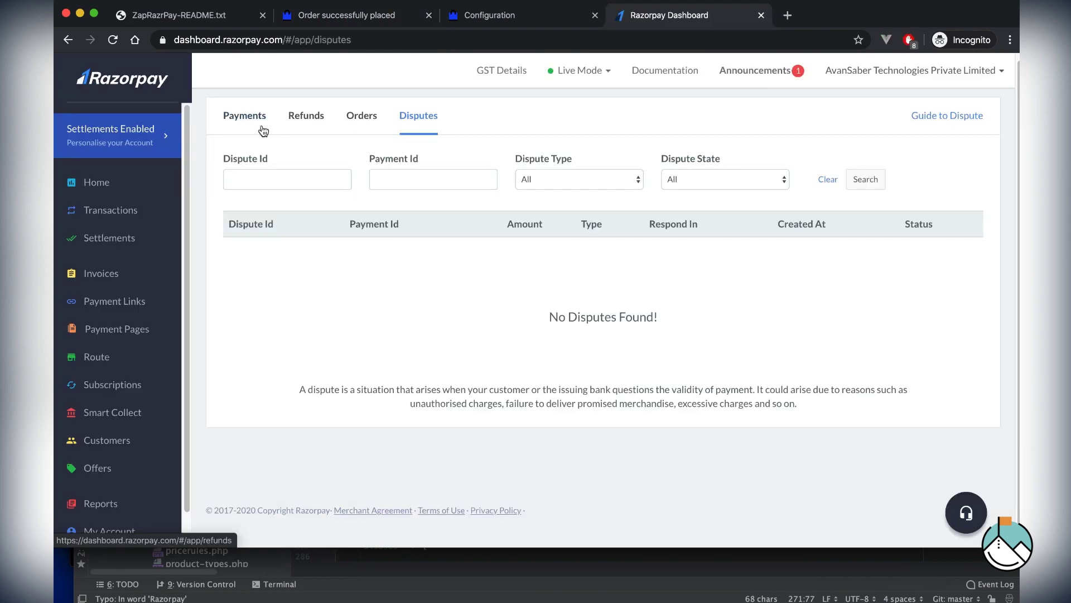
left_click(245, 116)
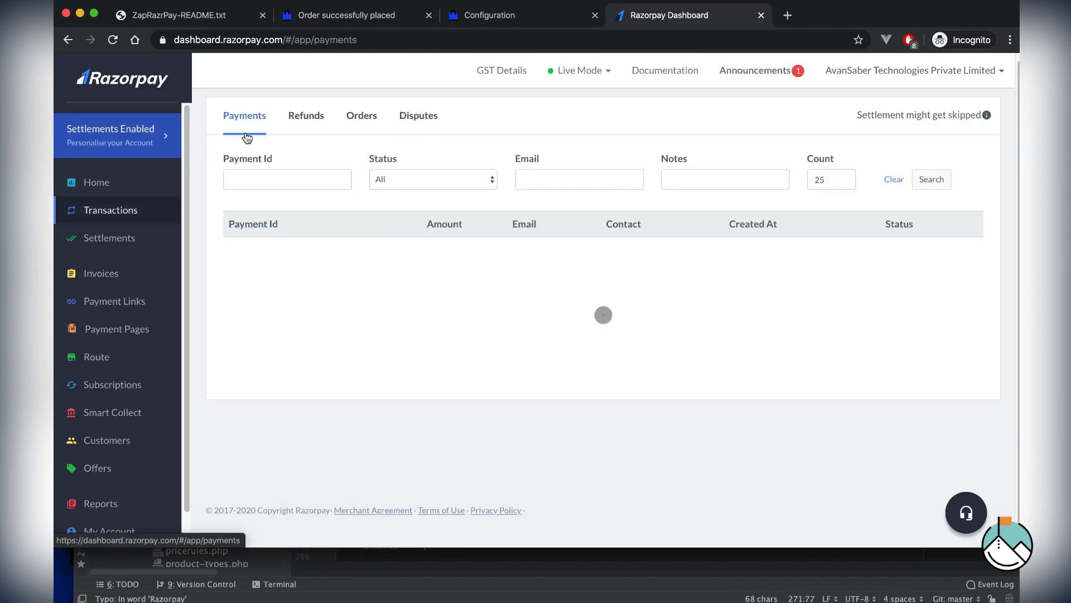
left_click(114, 301)
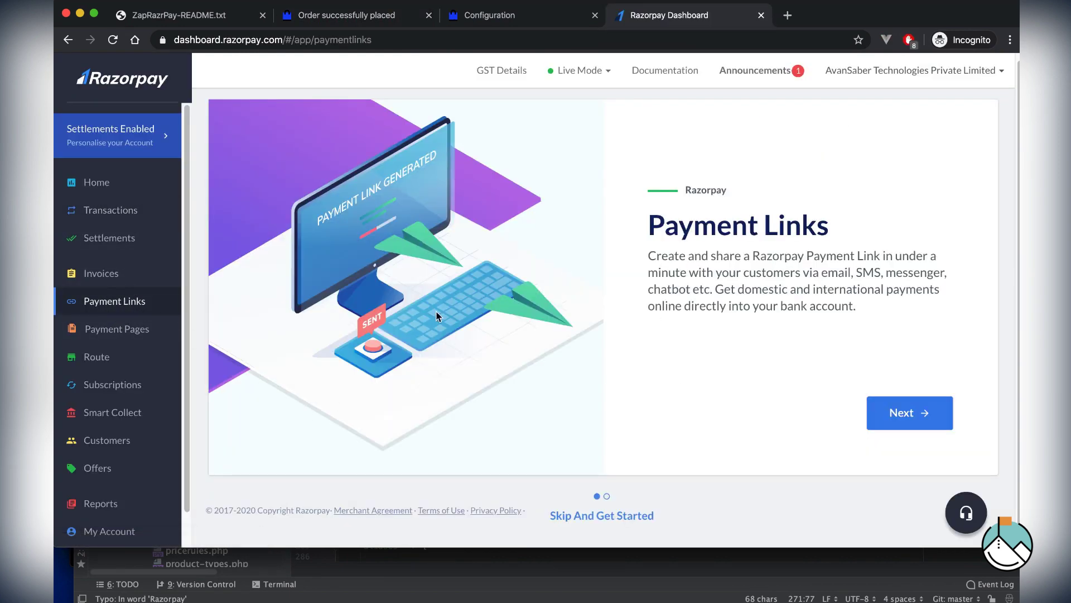
left_click(764, 74)
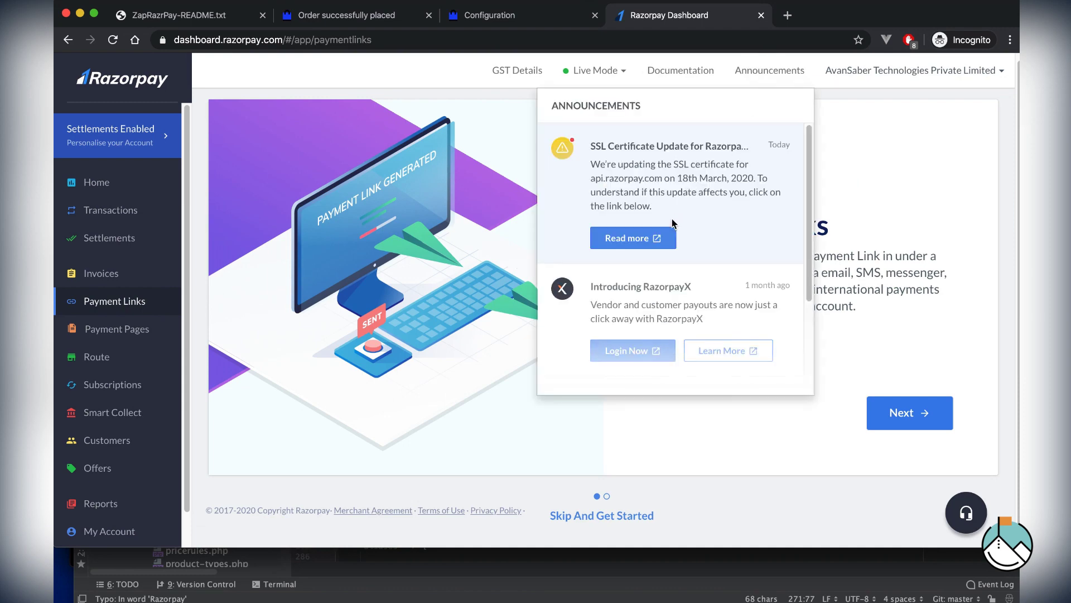
- Switch the dashboard to Test Mode and select the new ₹88.00 payment in Transactions
left_click(466, 109)
left_click(594, 73)
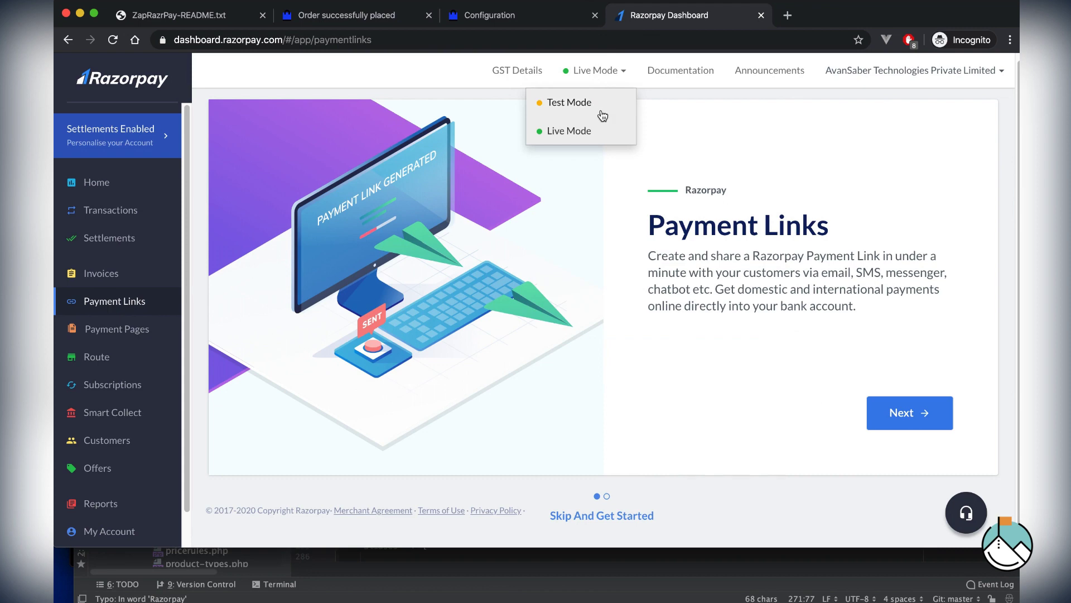
left_click(585, 104)
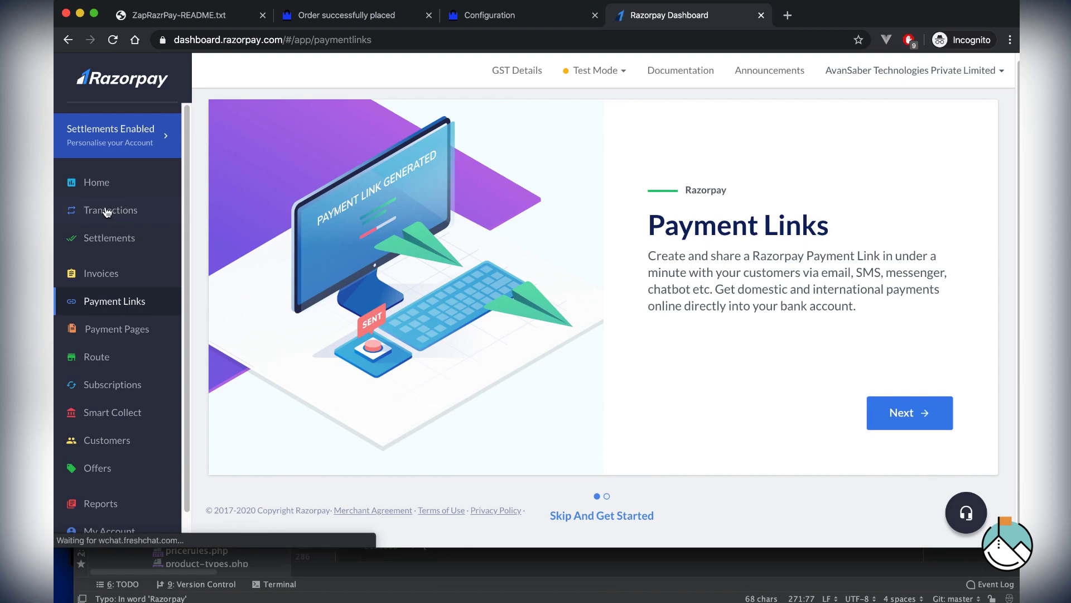
left_click(107, 210)
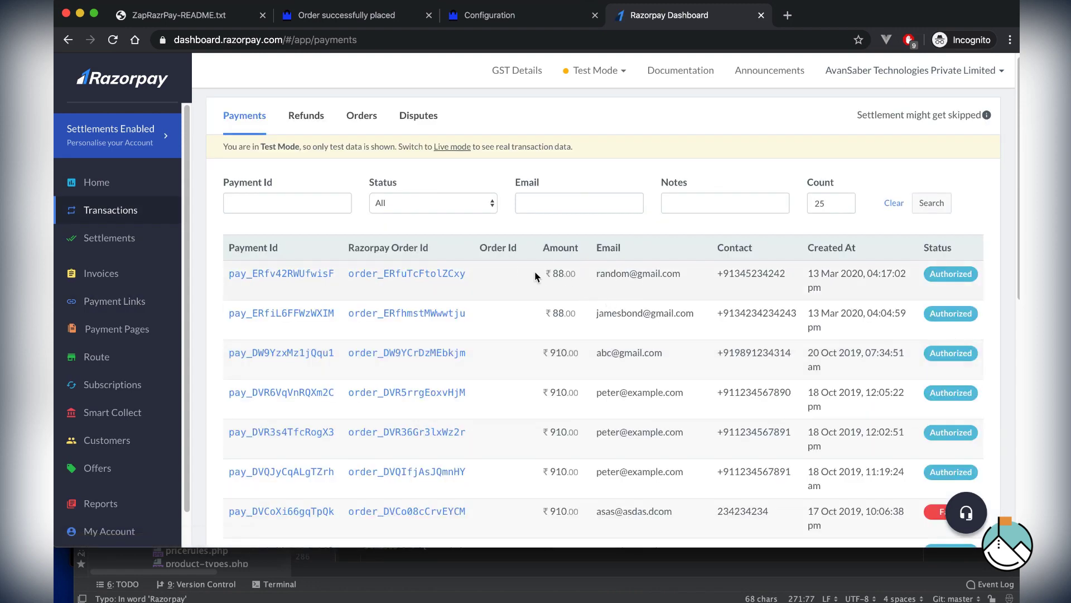
left_click_drag(546, 273, 903, 284)
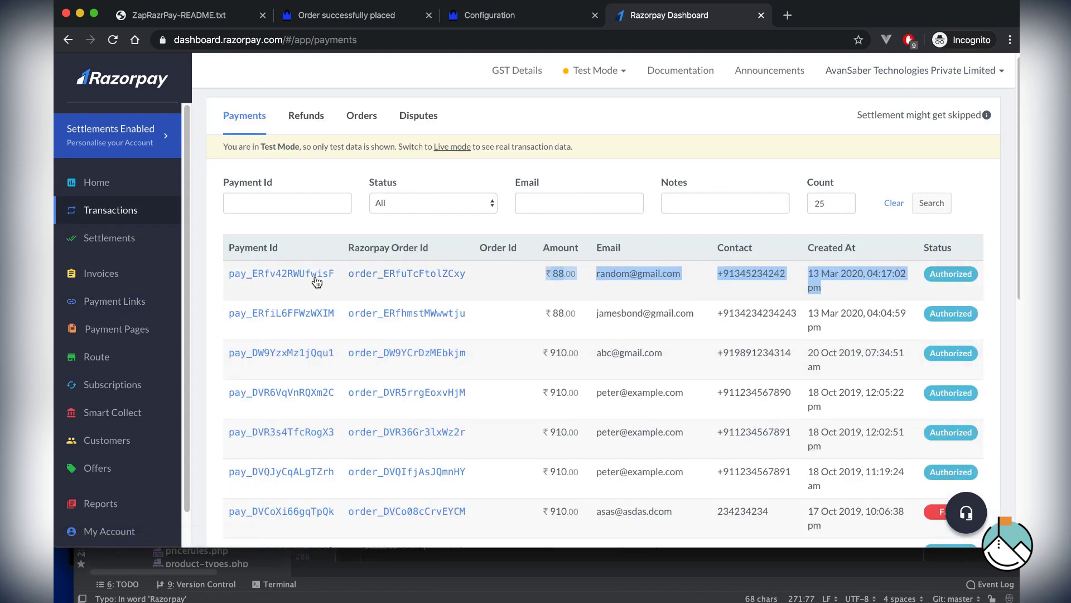